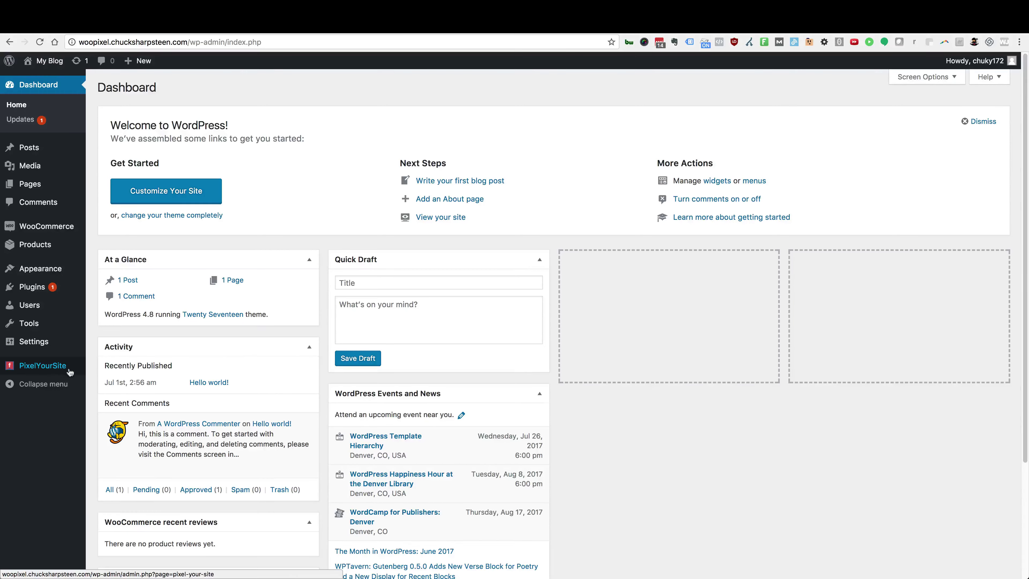
- Search the plugin directory for pixelyoursite, and install and activate Product Catalog Feed by PixelYourSite
{"action": "mouse_move", "coordinate": [54, 286]}
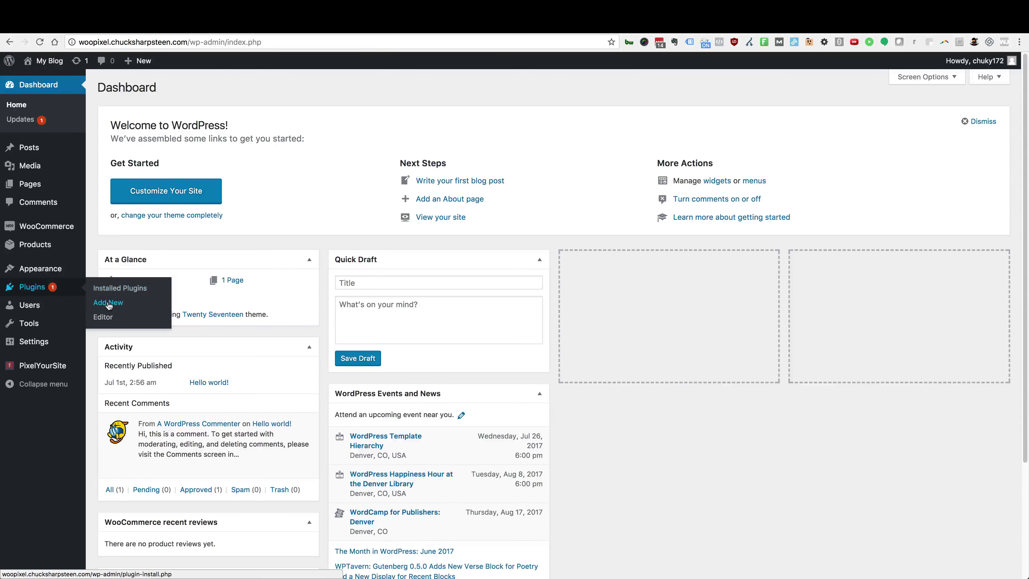
{"action": "left_click", "coordinate": [108, 303]}
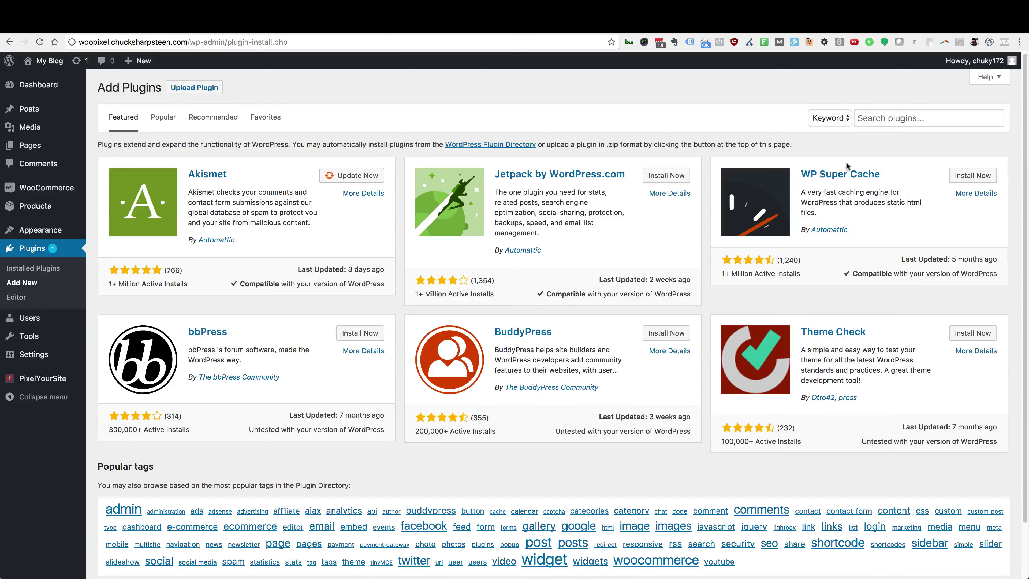
{"action": "left_click", "coordinate": [895, 121]}
{"action": "type", "text": "pi"}
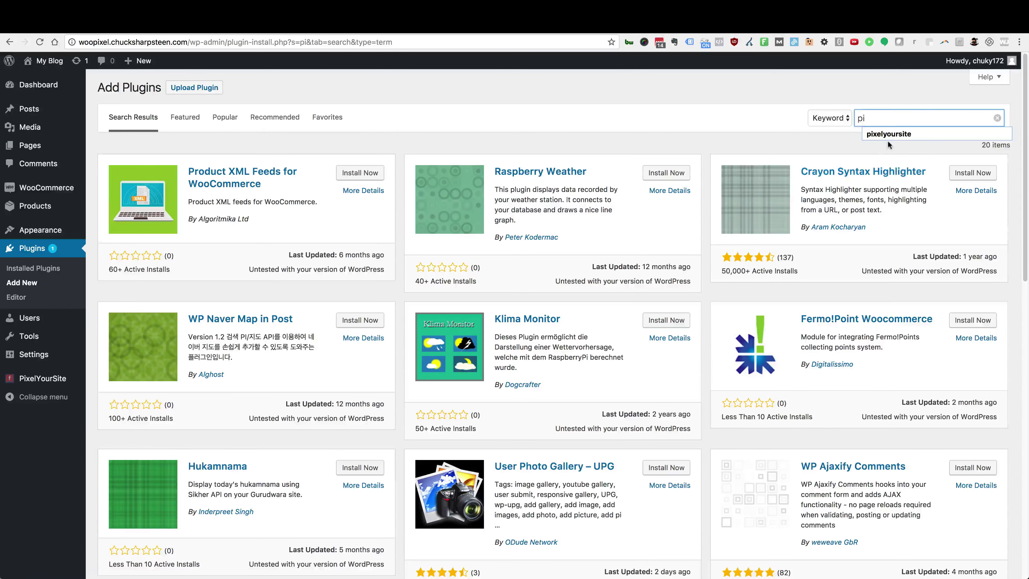
{"action": "left_click", "coordinate": [888, 134]}
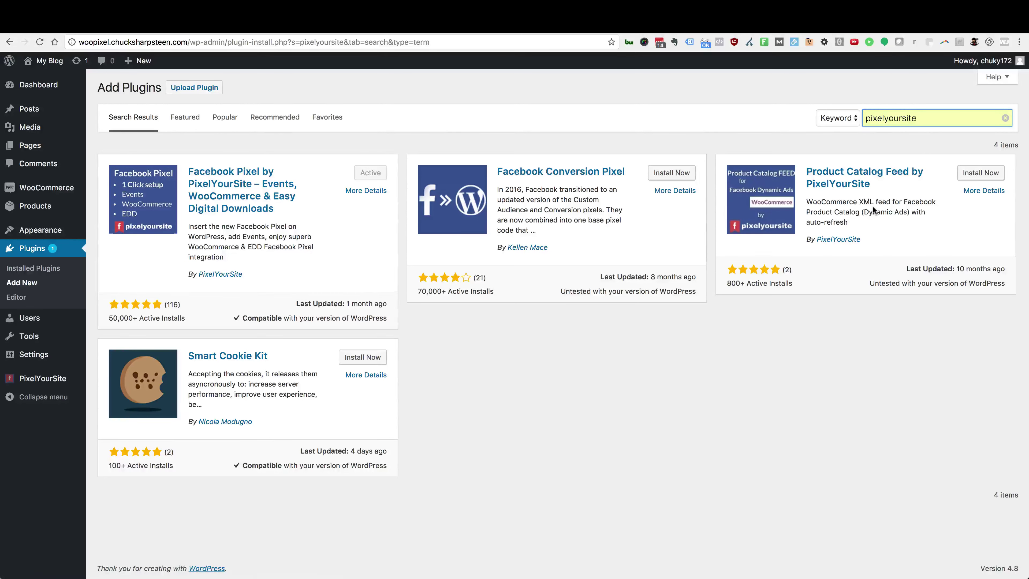
{"action": "left_click", "coordinate": [976, 175]}
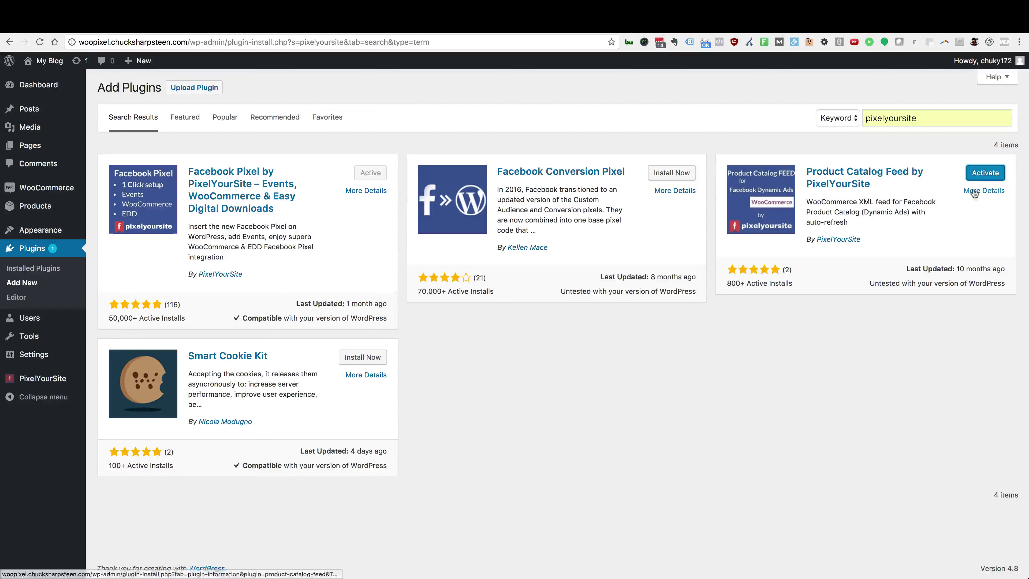
{"action": "left_click", "coordinate": [985, 173]}
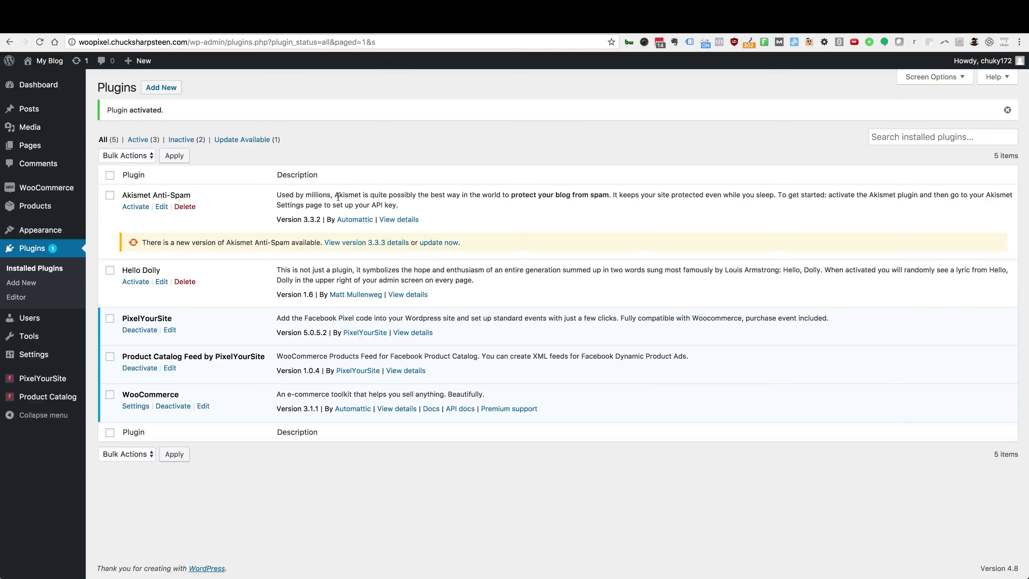
- Start a new feed in the Product Catalog plugin and name it Main Feed, keeping the Facebook Product Catalog type
{"action": "left_click", "coordinate": [47, 398]}
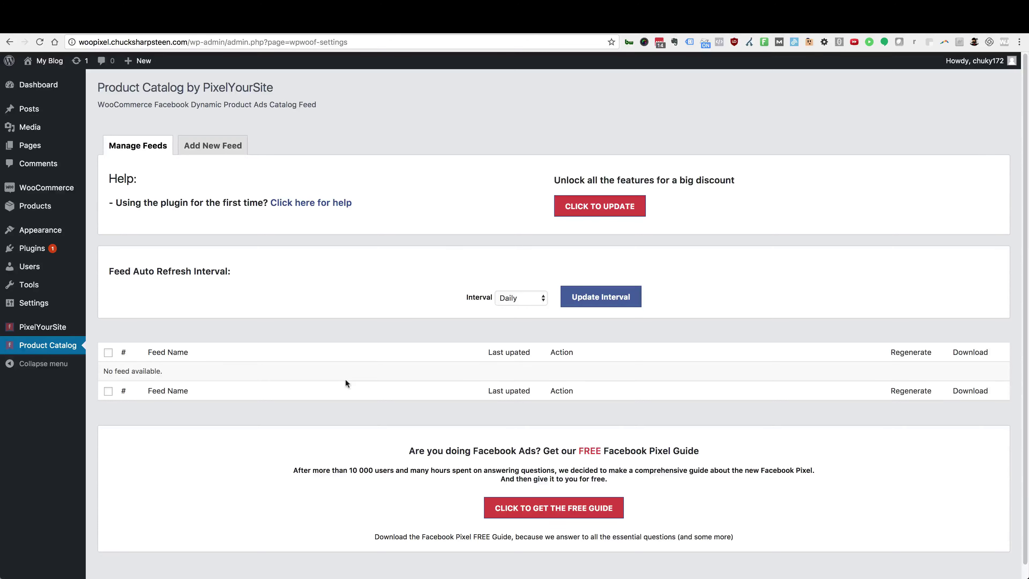
{"action": "left_click", "coordinate": [215, 151]}
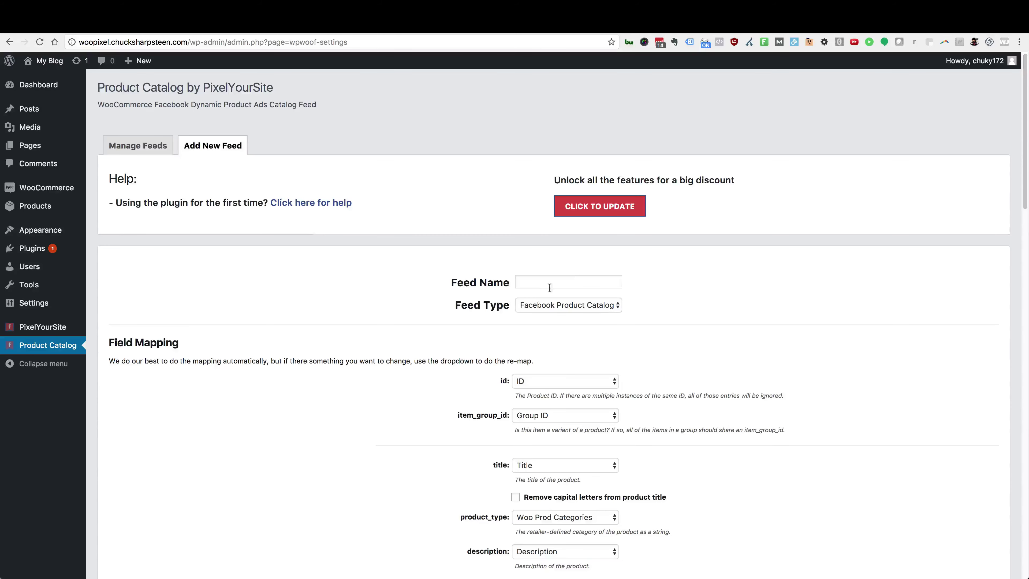
{"action": "left_click", "coordinate": [572, 282]}
{"action": "left_click", "coordinate": [531, 283]}
{"action": "type", "text": "Main "}
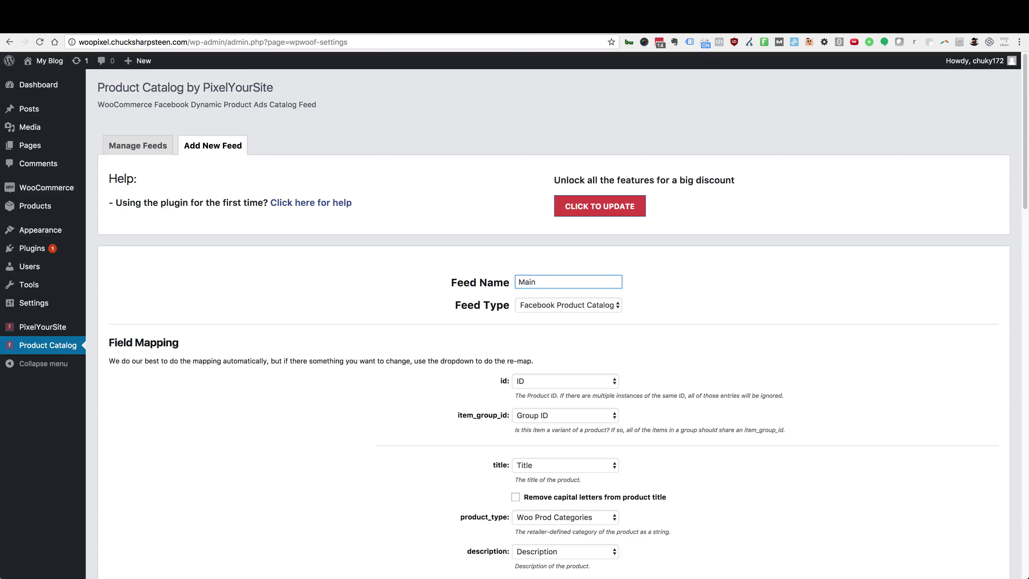
{"action": "type", "text": "Feed"}
{"action": "key", "text": "Tab"}
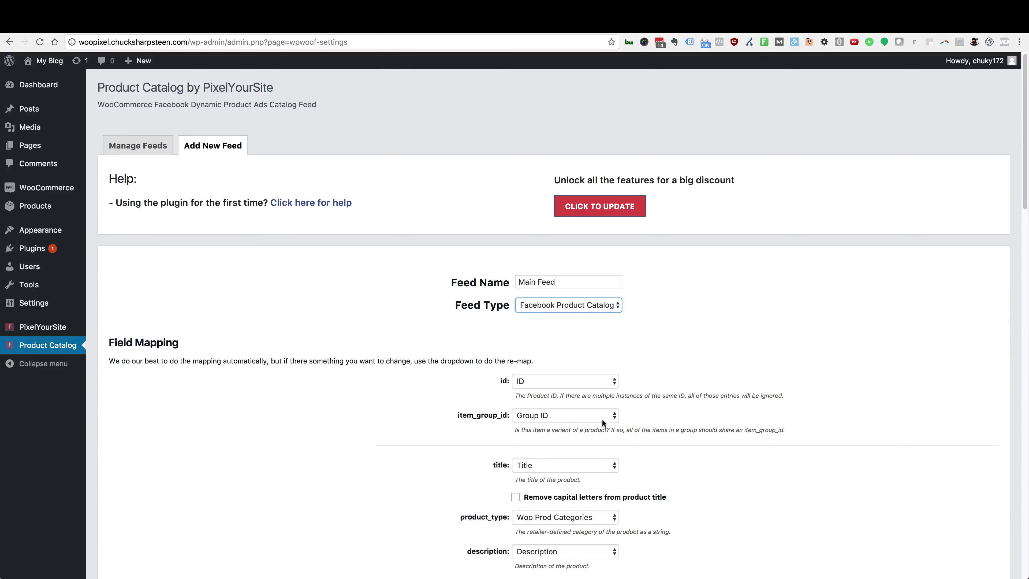
- Review the new feed's name, field mapping, brand, condition and Google taxonomy settings
{"action": "scroll", "coordinate": [705, 456], "scroll_direction": "down", "scroll_amount": 1}
{"action": "scroll", "coordinate": [705, 455], "scroll_direction": "down", "scroll_amount": 20}
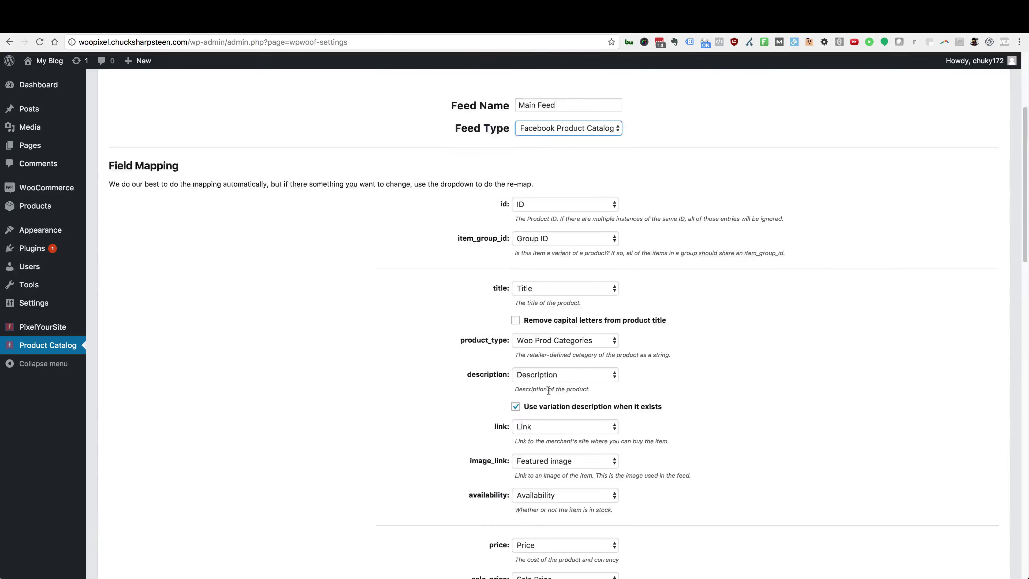
{"action": "scroll", "coordinate": [532, 440], "scroll_direction": "down", "scroll_amount": 15}
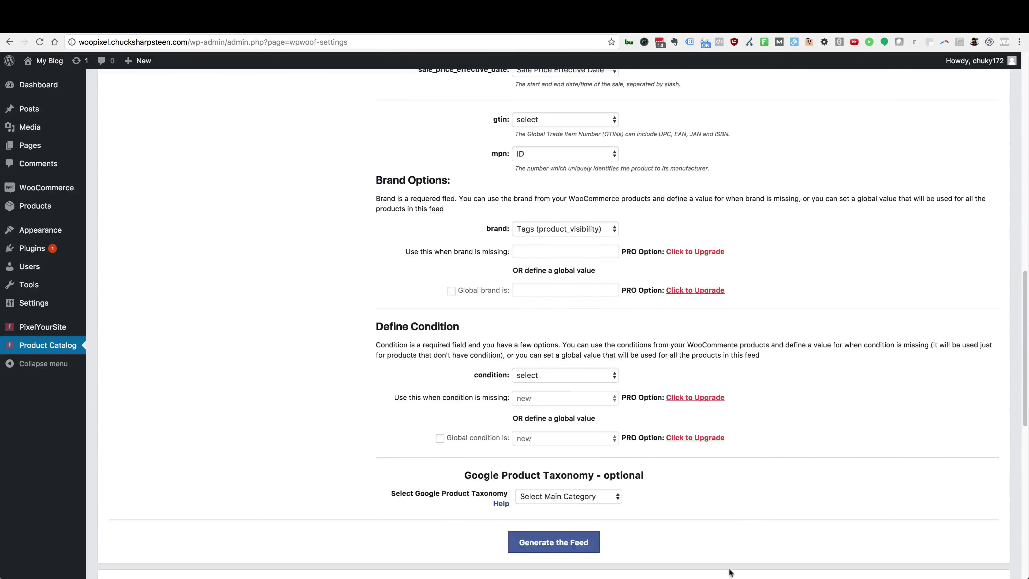
{"action": "scroll", "coordinate": [562, 416], "scroll_direction": "up", "scroll_amount": 20}
{"action": "scroll", "coordinate": [562, 415], "scroll_direction": "up", "scroll_amount": 5}
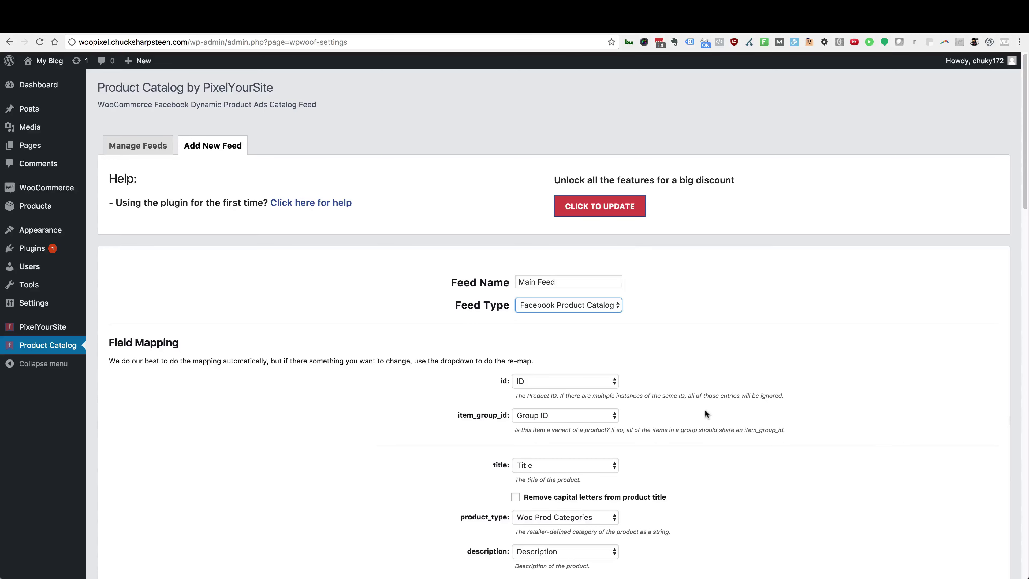
{"action": "left_click", "coordinate": [537, 283]}
{"action": "left_click_drag", "start_coordinate": [561, 283], "coordinate": [516, 280]}
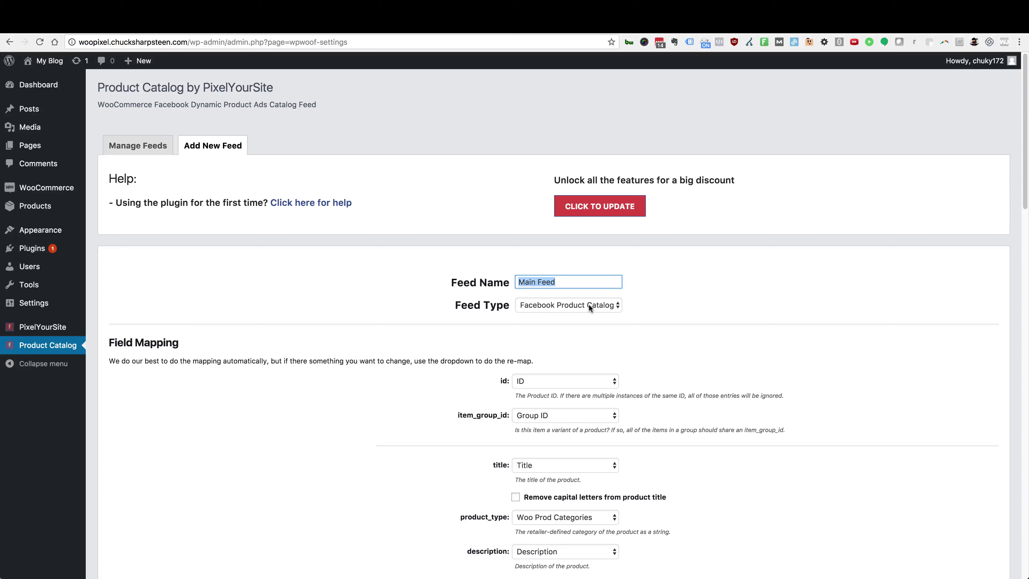
- Generate the feed with the default field mapping and no Google product taxonomy category
{"action": "scroll", "coordinate": [762, 397], "scroll_direction": "down", "scroll_amount": 2}
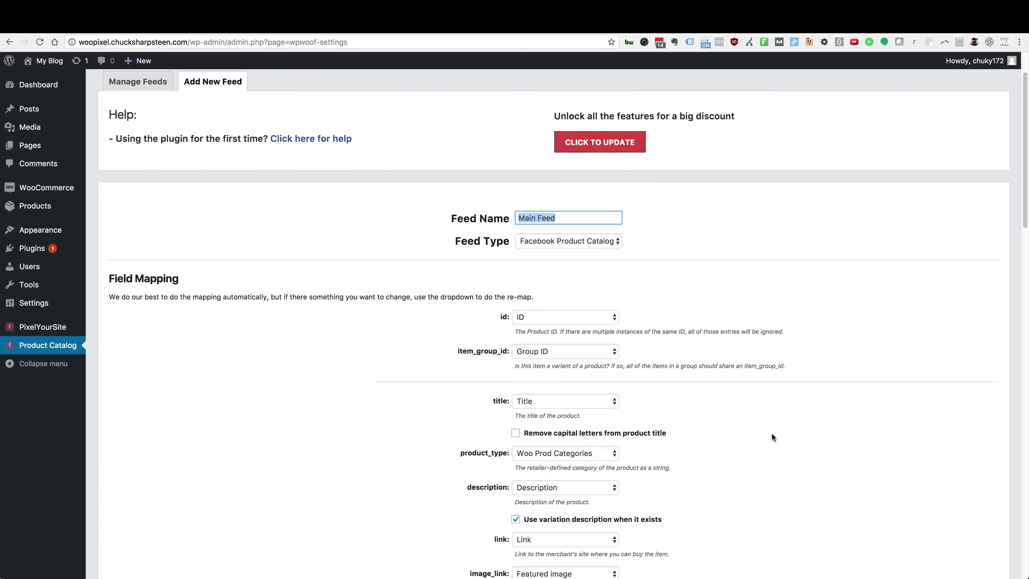
{"action": "scroll", "coordinate": [381, 399], "scroll_direction": "down", "scroll_amount": 2}
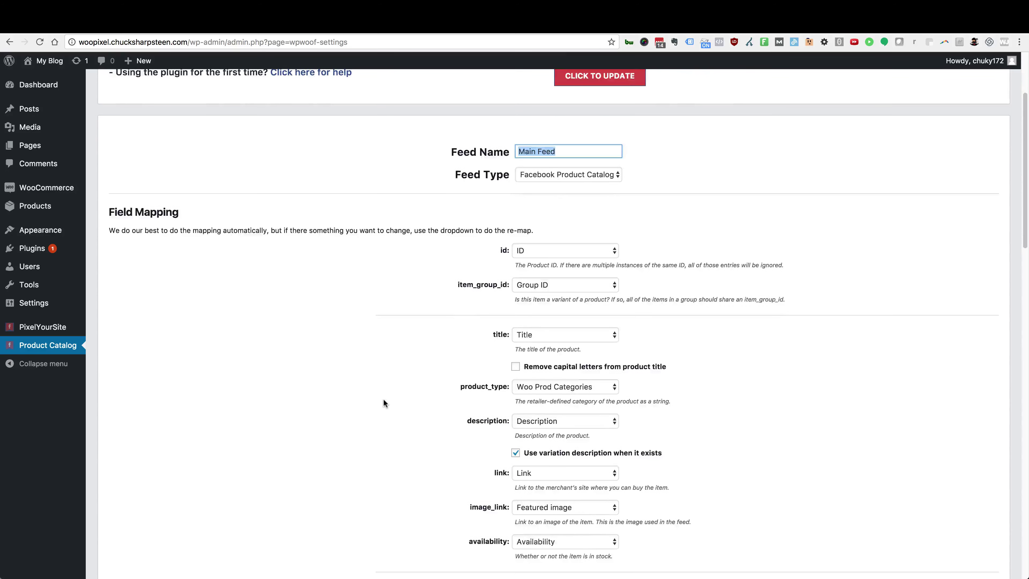
{"action": "scroll", "coordinate": [383, 400], "scroll_direction": "down", "scroll_amount": 10}
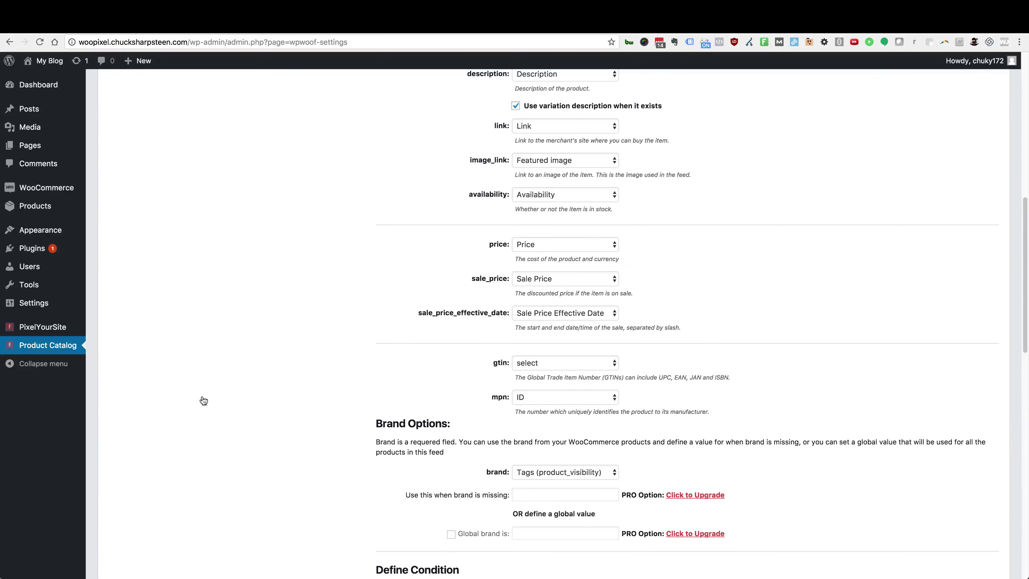
{"action": "scroll", "coordinate": [204, 401], "scroll_direction": "down", "scroll_amount": 12}
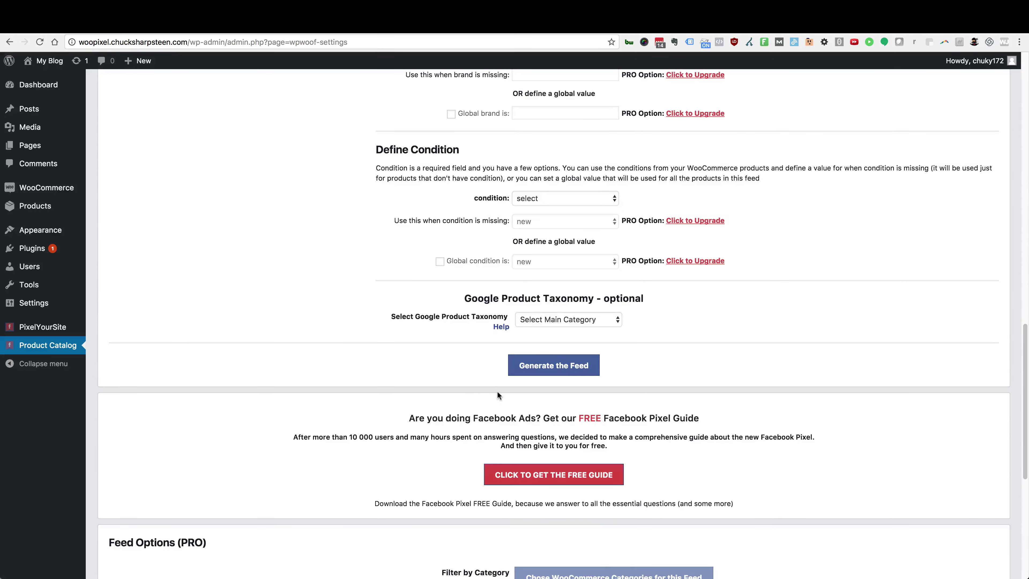
{"action": "scroll", "coordinate": [497, 392], "scroll_direction": "down", "scroll_amount": 1}
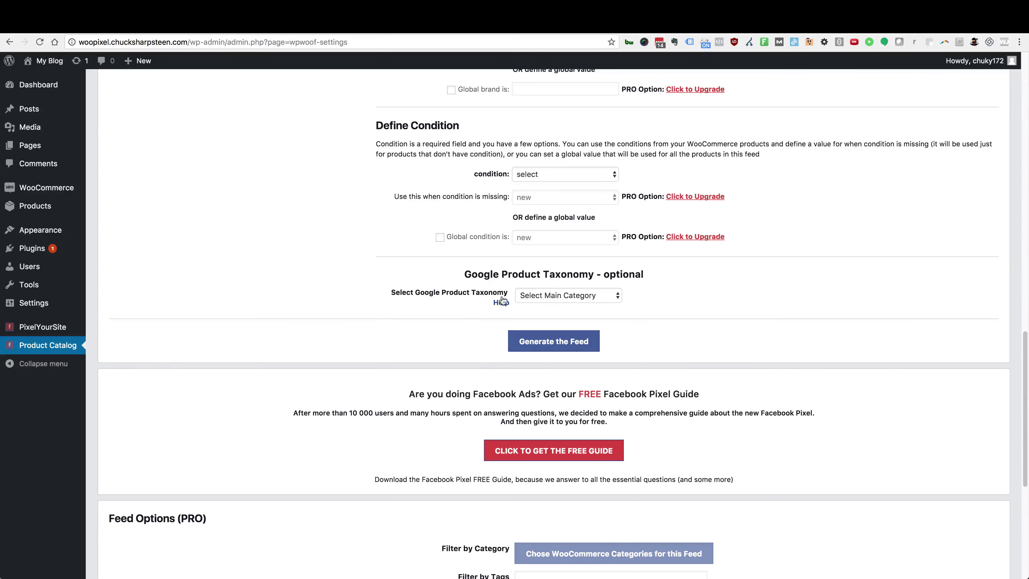
{"action": "left_click", "coordinate": [565, 343]}
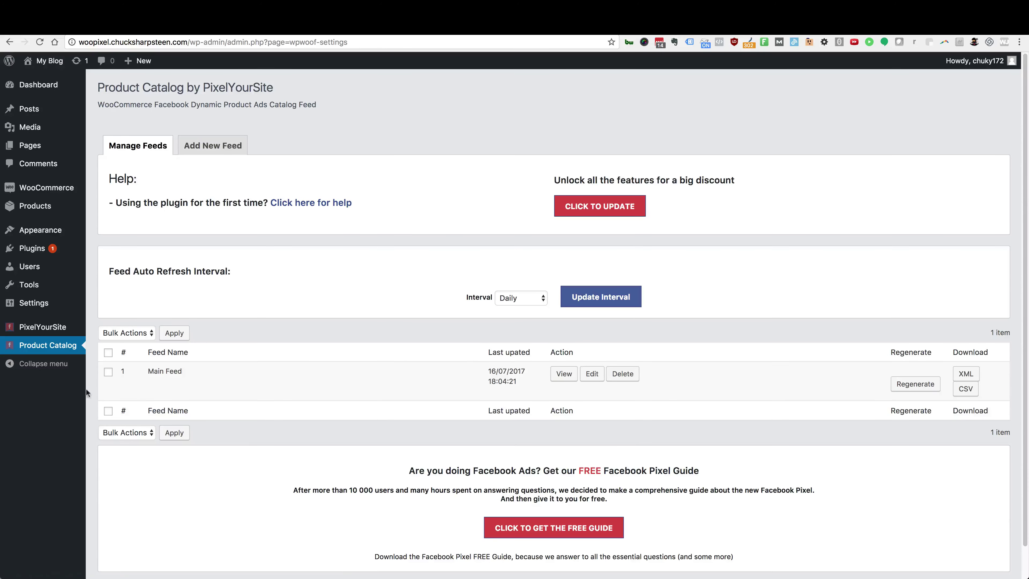
- View the generated Main Feed XML, examine its product entry and address, and return to the feed list
{"action": "left_click", "coordinate": [564, 376]}
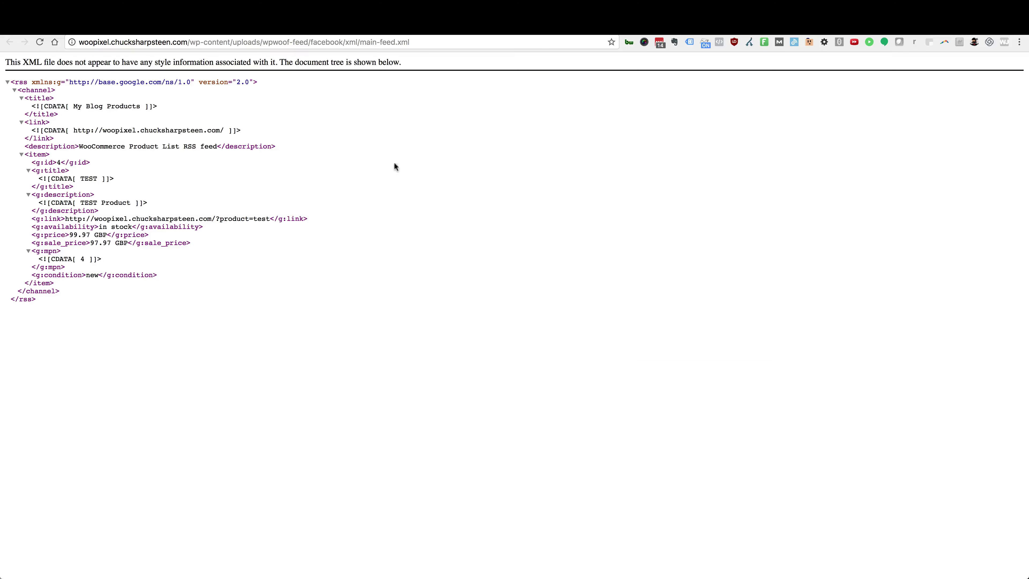
{"action": "left_click_drag", "start_coordinate": [157, 298], "coordinate": [32, 103]}
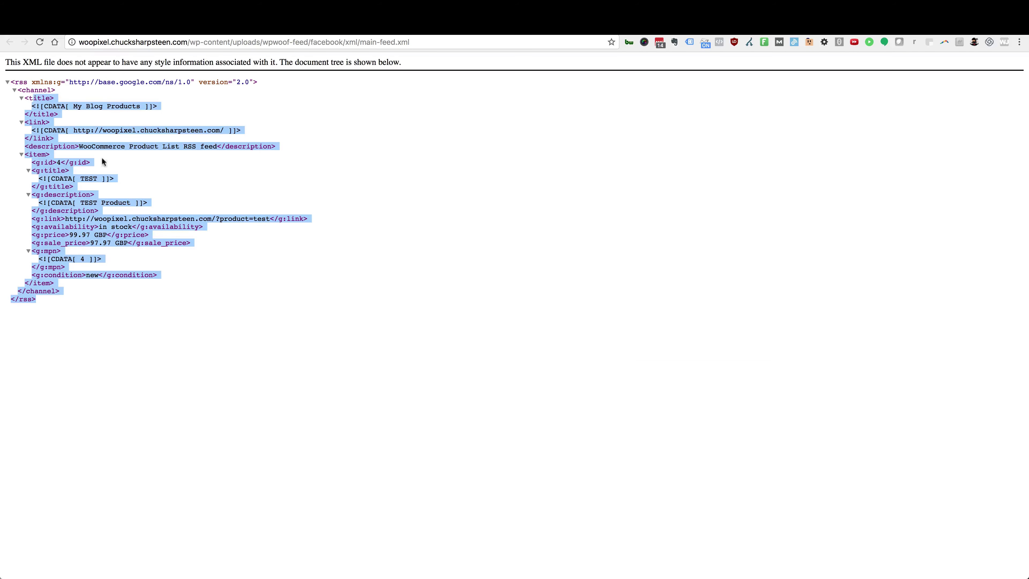
{"action": "left_click", "coordinate": [310, 260]}
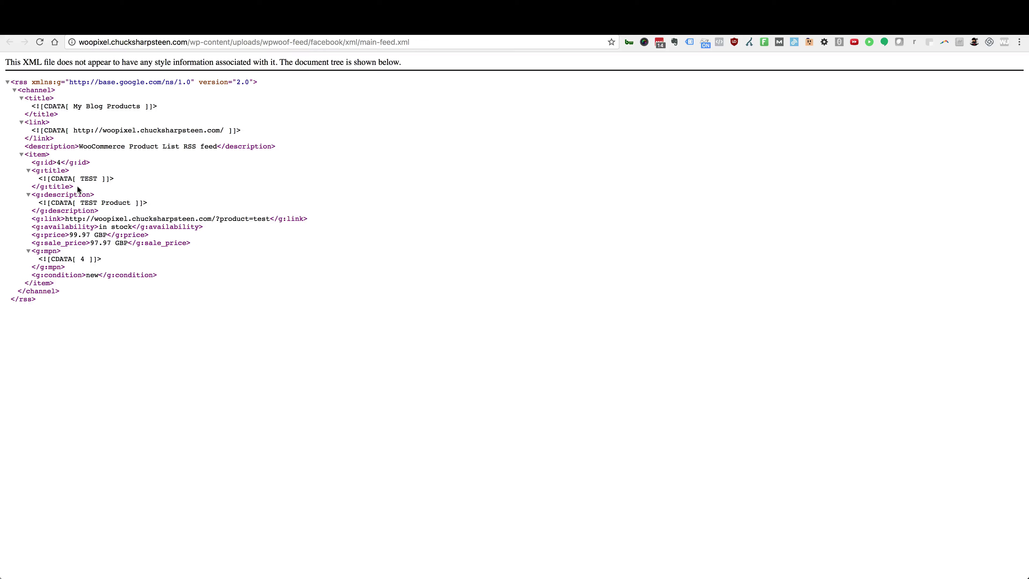
{"action": "left_click_drag", "start_coordinate": [81, 203], "coordinate": [129, 203]}
{"action": "left_click", "coordinate": [129, 202]}
{"action": "left_click", "coordinate": [167, 44]}
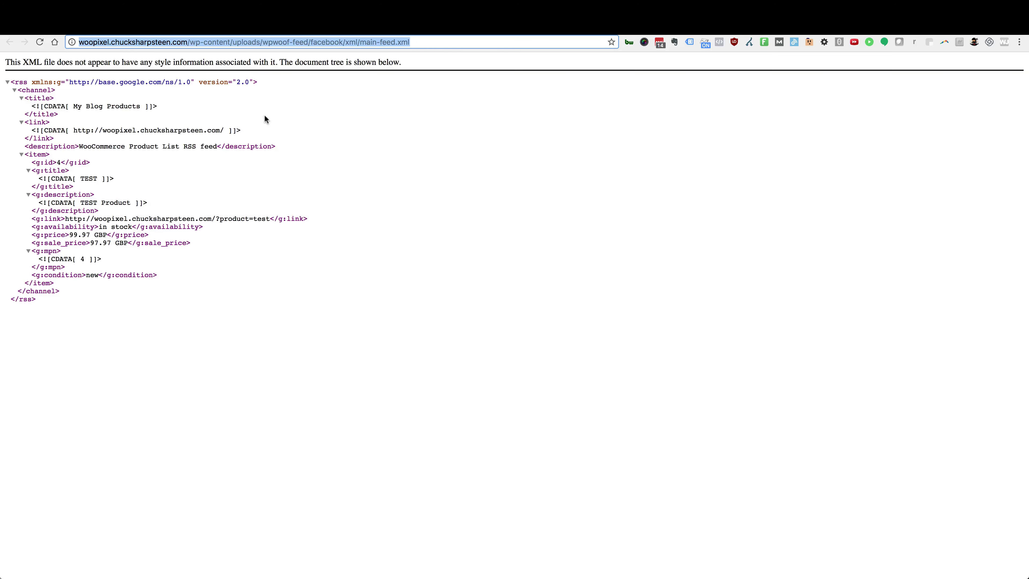
{"action": "key", "text": "super+w"}
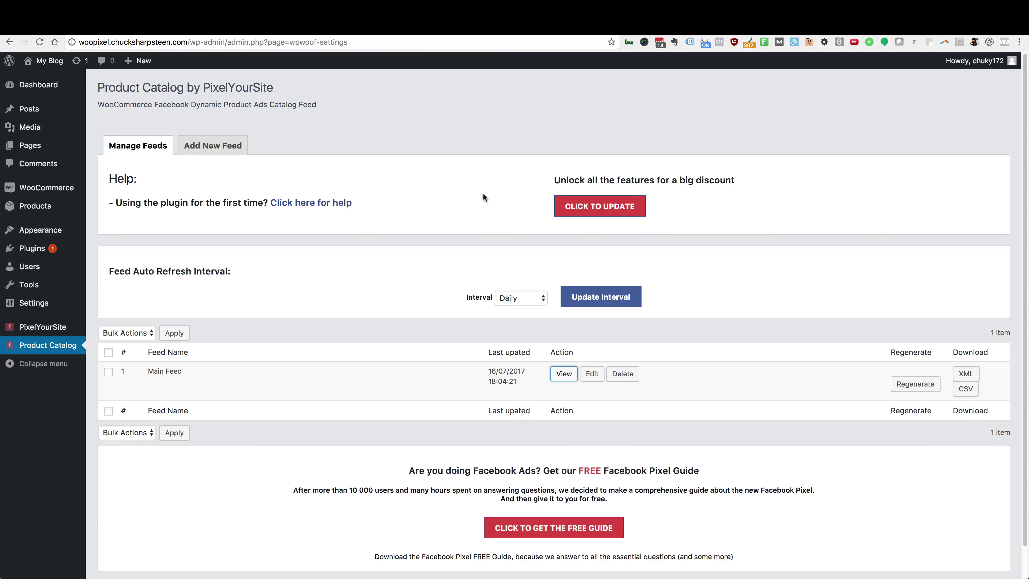
- Copy the link address of the Main Feed XML and switch to Facebook Product Catalogs
{"action": "right_click", "coordinate": [565, 377]}
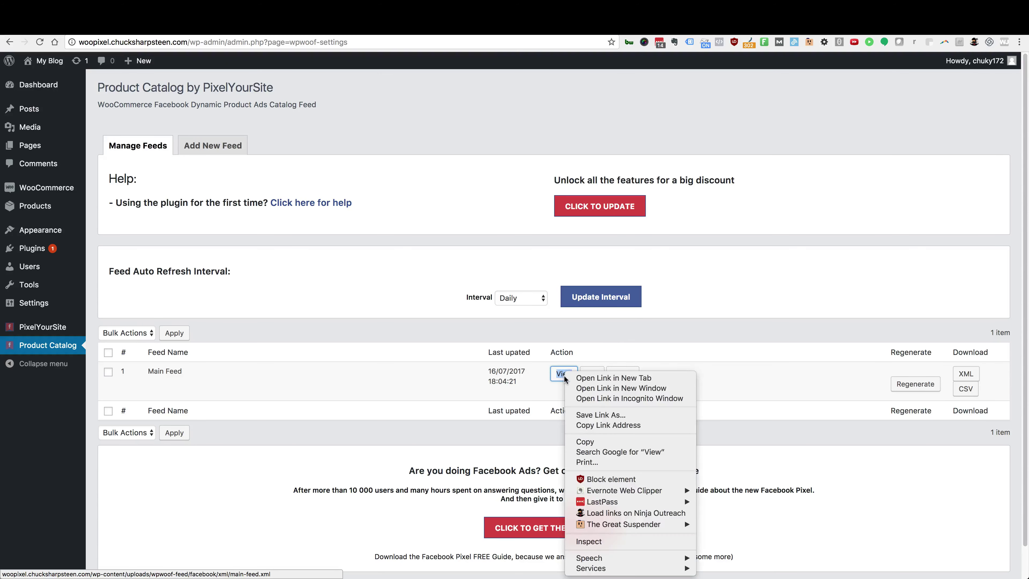
{"action": "left_click", "coordinate": [586, 425]}
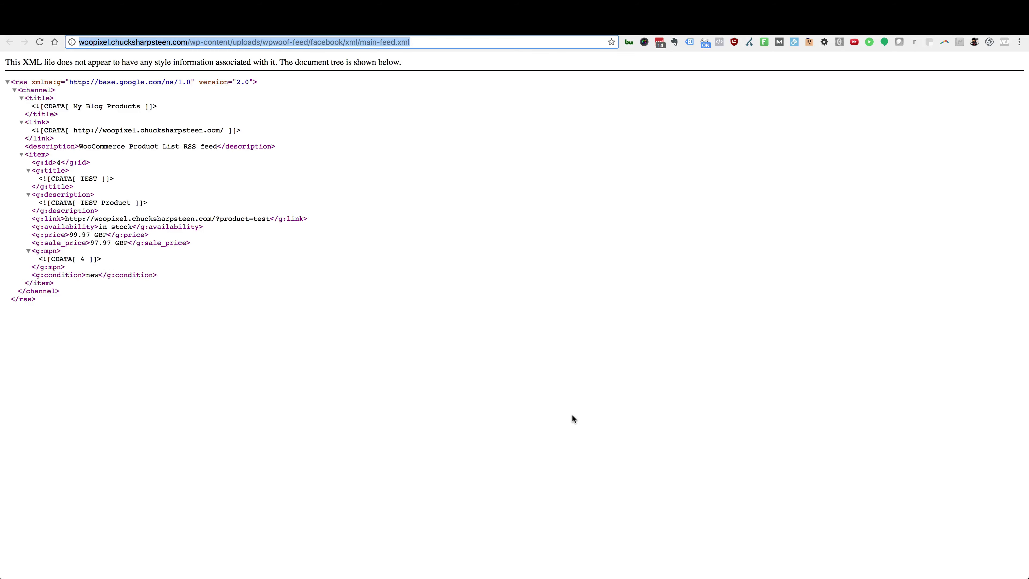
{"action": "key", "text": "ctrl+shift+Tab"}
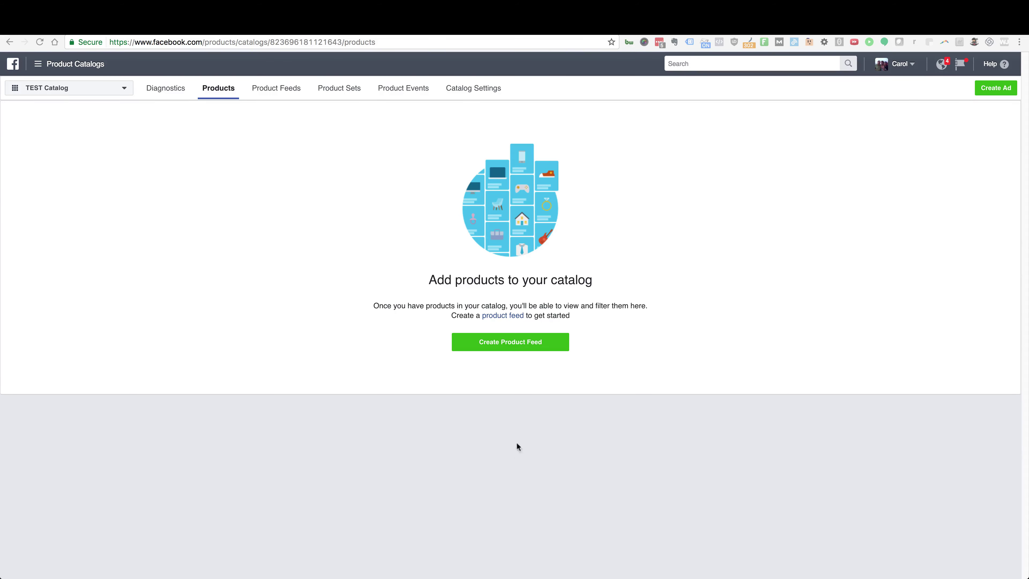
- Open the products of TEST Catalog from the ad account's assets and start creating a product feed
{"action": "left_click", "coordinate": [39, 66]}
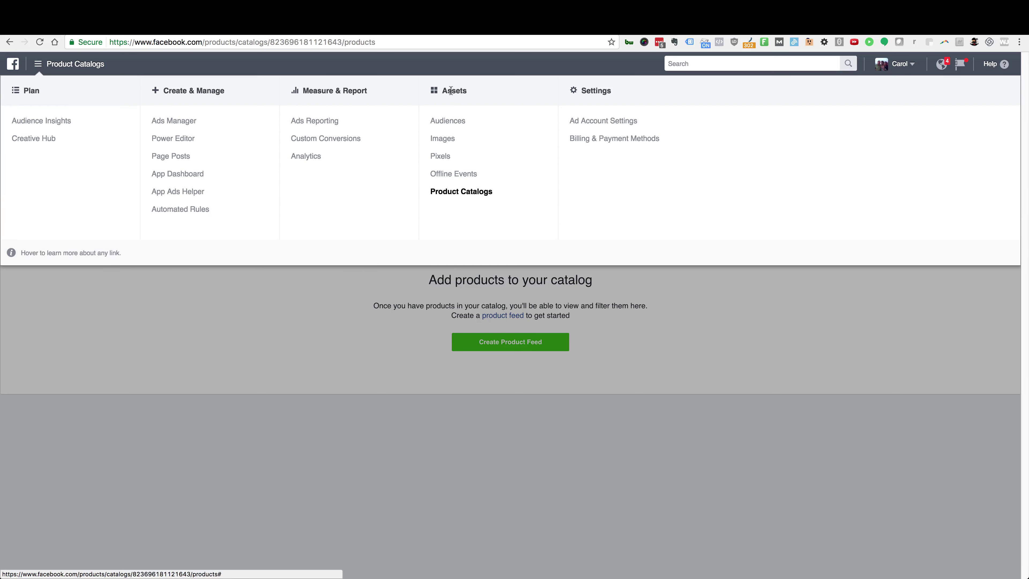
{"action": "left_click", "coordinate": [469, 196]}
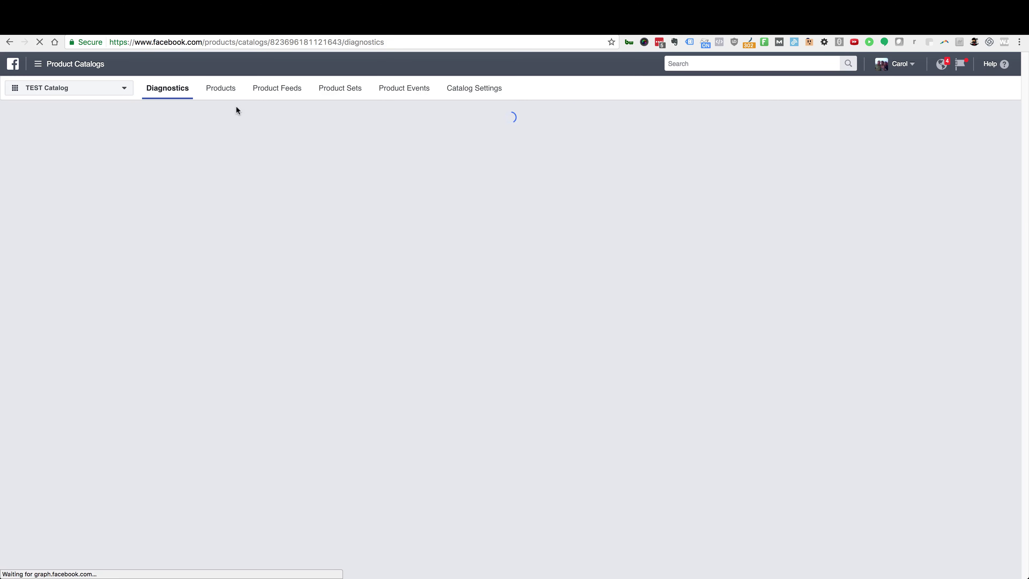
{"action": "left_click", "coordinate": [220, 90]}
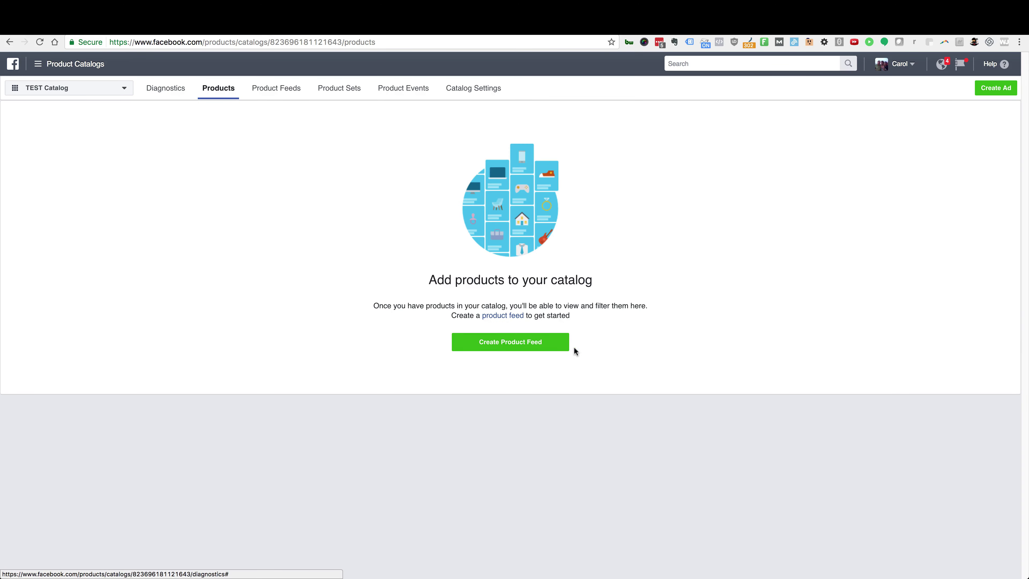
{"action": "left_click", "coordinate": [543, 345]}
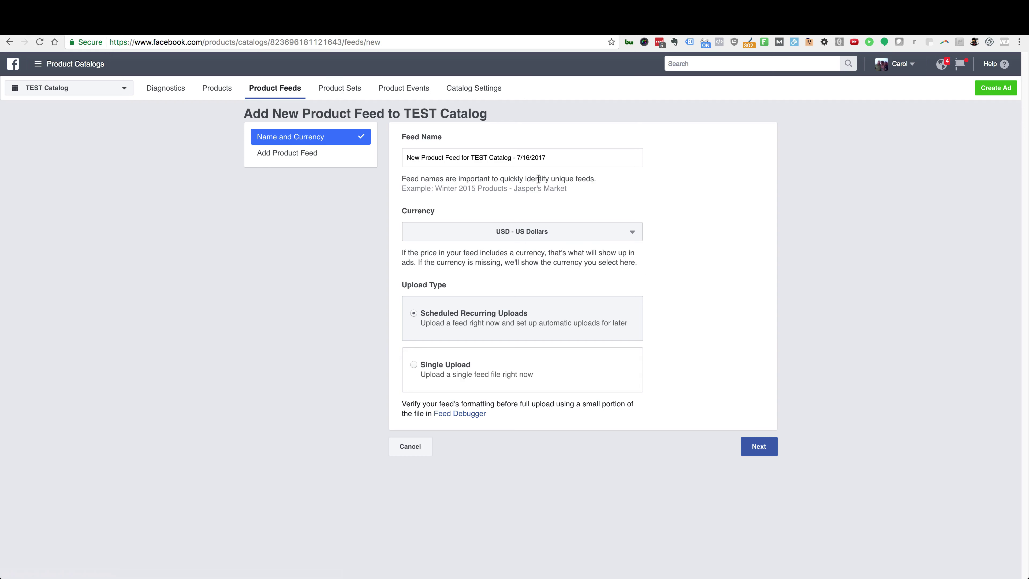
- Keep the suggested feed name, US Dollars and Scheduled Recurring Uploads, and continue to the feed source settings
{"action": "left_click_drag", "start_coordinate": [410, 158], "coordinate": [552, 164]}
{"action": "left_click", "coordinate": [743, 218]}
{"action": "left_click", "coordinate": [759, 446]}
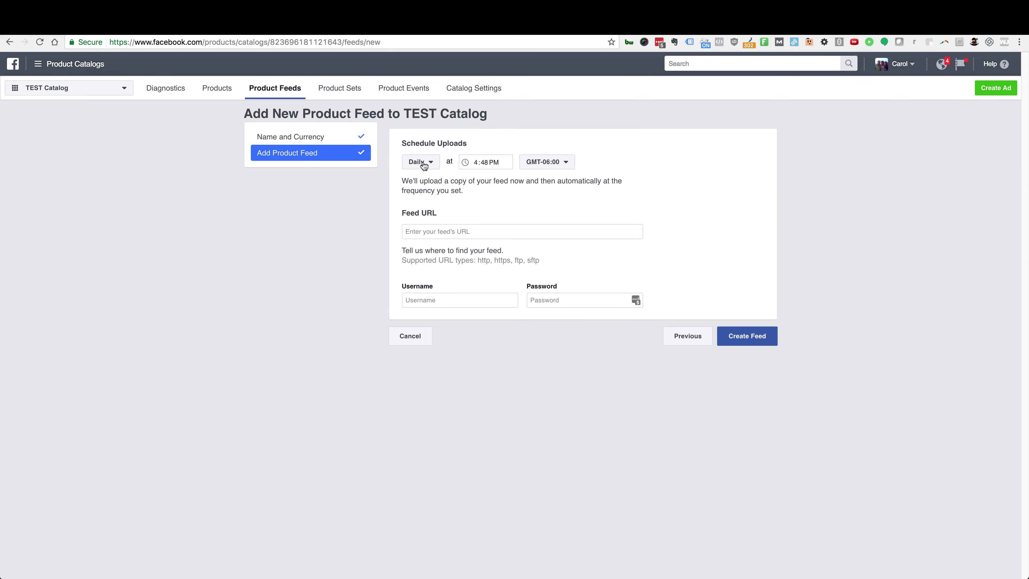
- Set the daily scheduled upload time to 2:00 AM
{"action": "left_click", "coordinate": [478, 166]}
{"action": "type", "text": "2"}
{"action": "left_click", "coordinate": [486, 165]}
{"action": "left_click", "coordinate": [497, 165]}
{"action": "left_click", "coordinate": [696, 198]}
- Copy the facebook.rss feed address of popupplusonline.com, enter it as the Feed URL and create the feed
{"action": "left_click", "coordinate": [226, 35]}
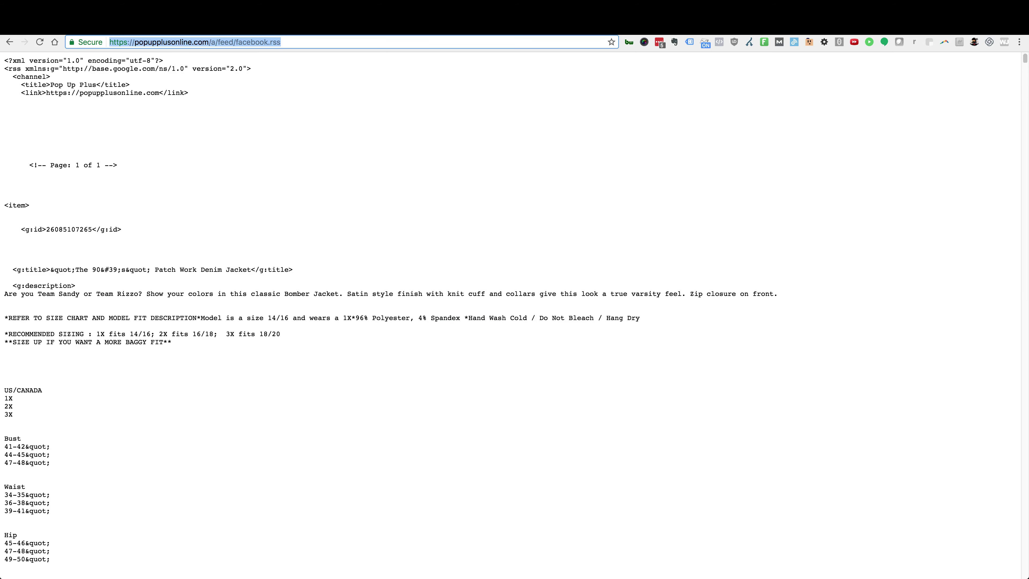
{"action": "key", "text": "ctrl+shift+Tab"}
{"action": "left_click", "coordinate": [473, 231]}
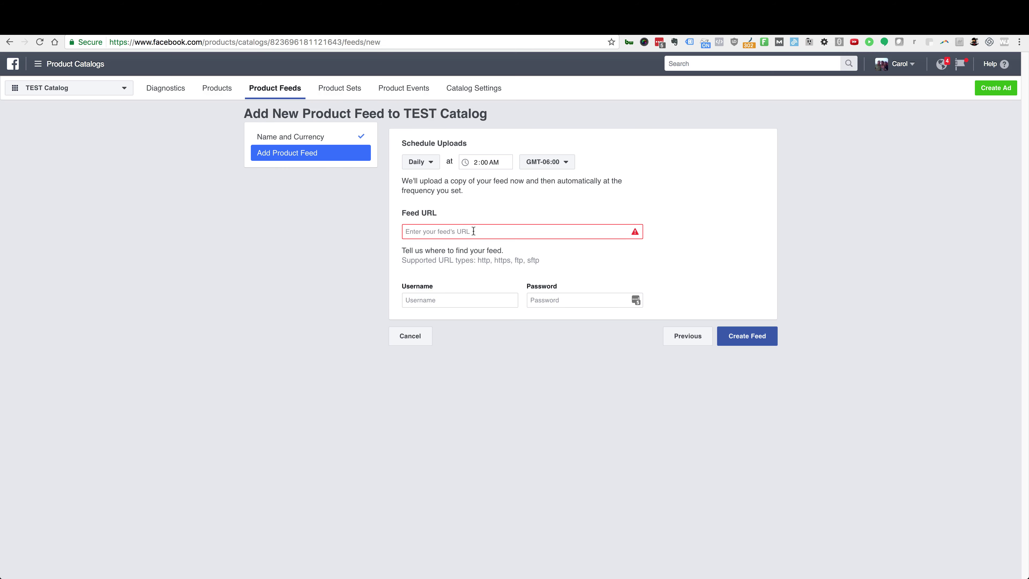
{"action": "key", "text": "ctrl+v"}
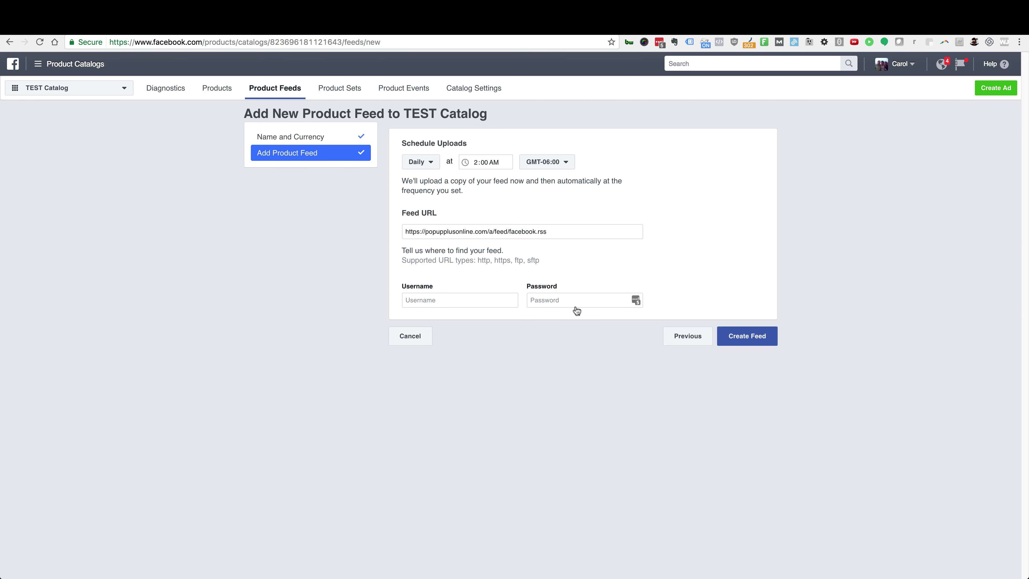
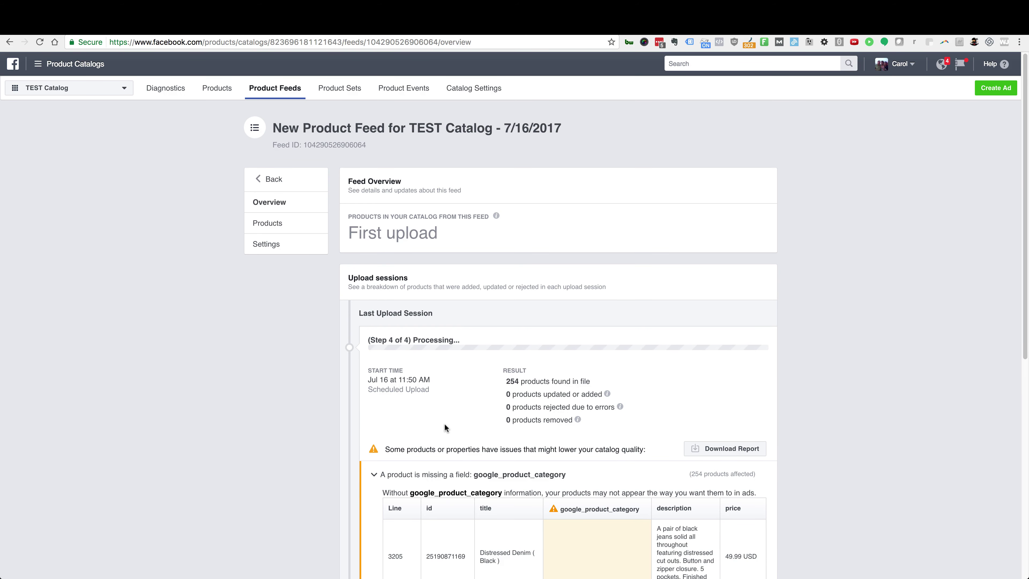
- Examine the new feed's overview, including its last upload results, next scheduled upload and product field issues
{"action": "scroll", "coordinate": [444, 424], "scroll_direction": "down", "scroll_amount": 1}
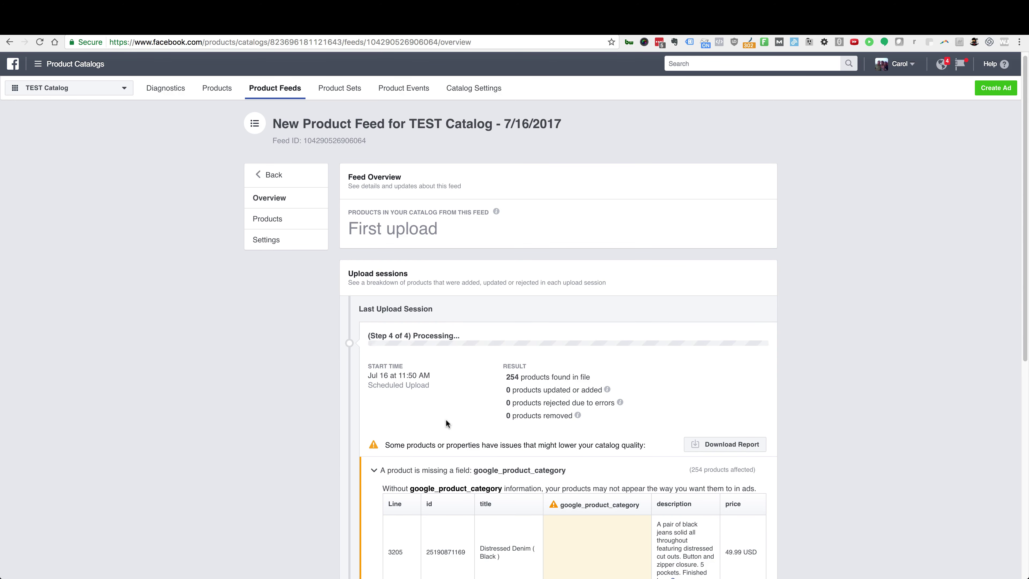
{"action": "scroll", "coordinate": [498, 470], "scroll_direction": "down", "scroll_amount": 1}
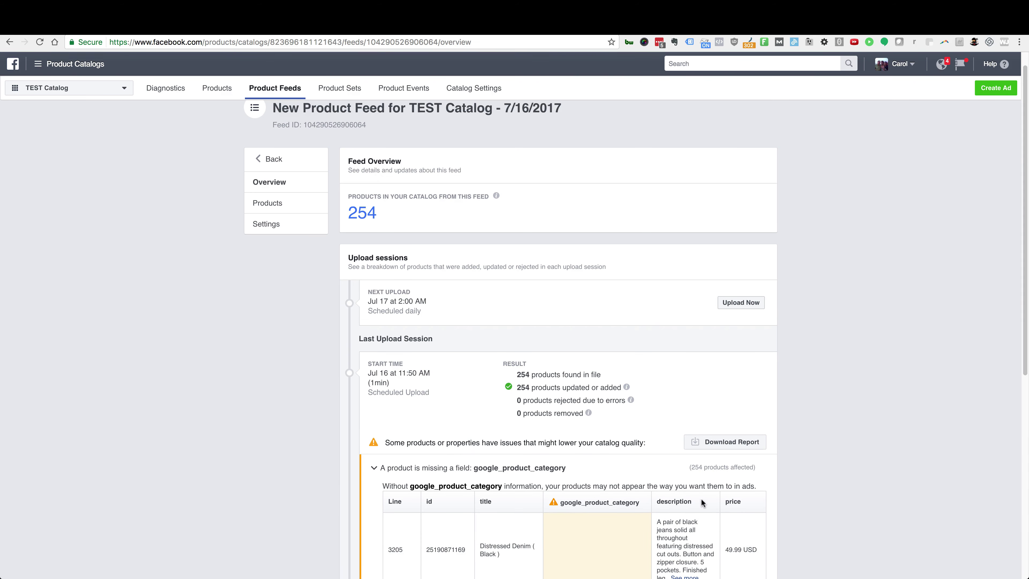
{"action": "scroll", "coordinate": [749, 501], "scroll_direction": "down", "scroll_amount": 1}
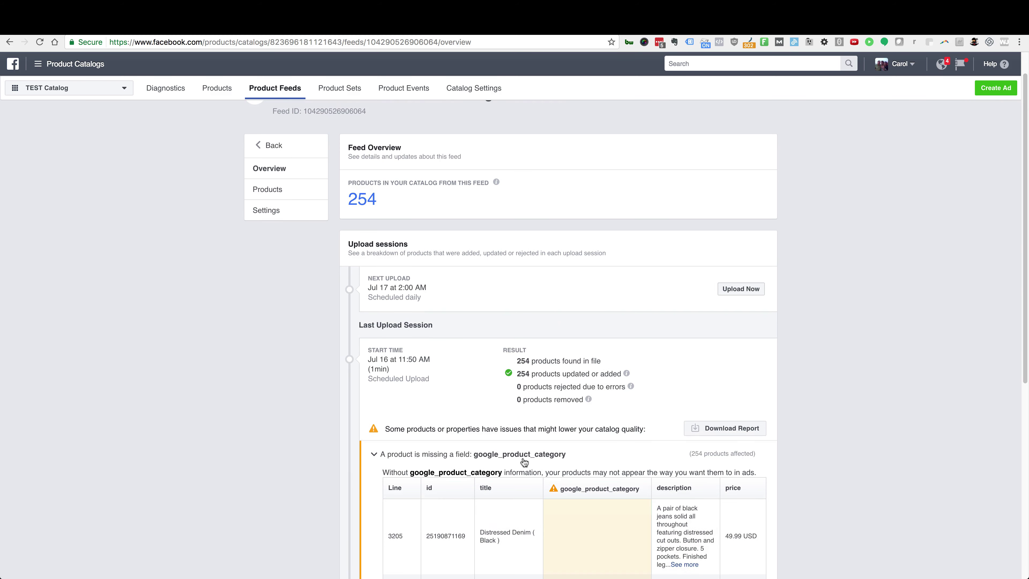
{"action": "left_click_drag", "start_coordinate": [395, 429], "coordinate": [381, 430]}
{"action": "scroll", "coordinate": [489, 453], "scroll_direction": "down", "scroll_amount": 1}
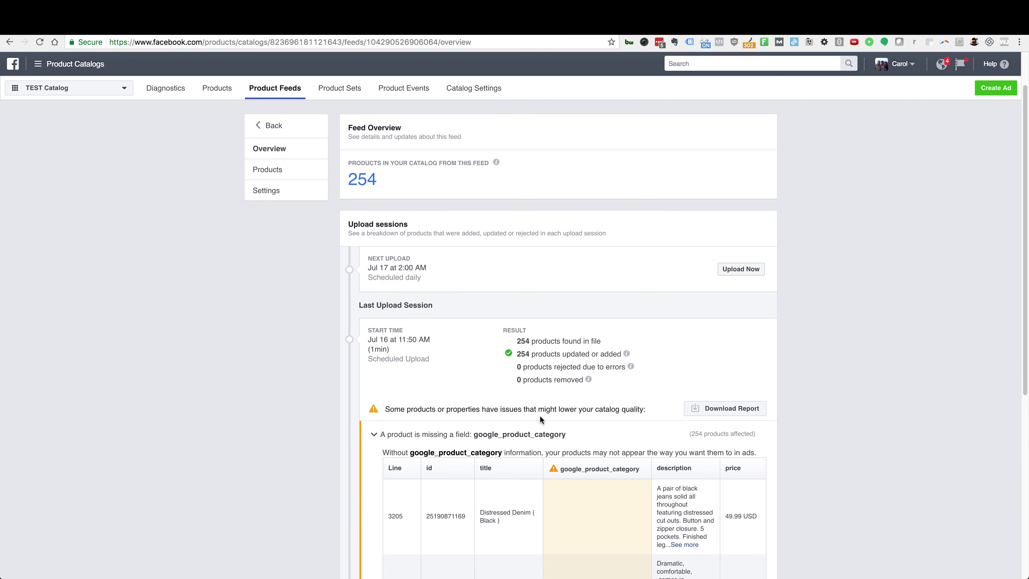
{"action": "scroll", "coordinate": [540, 415], "scroll_direction": "up", "scroll_amount": 1}
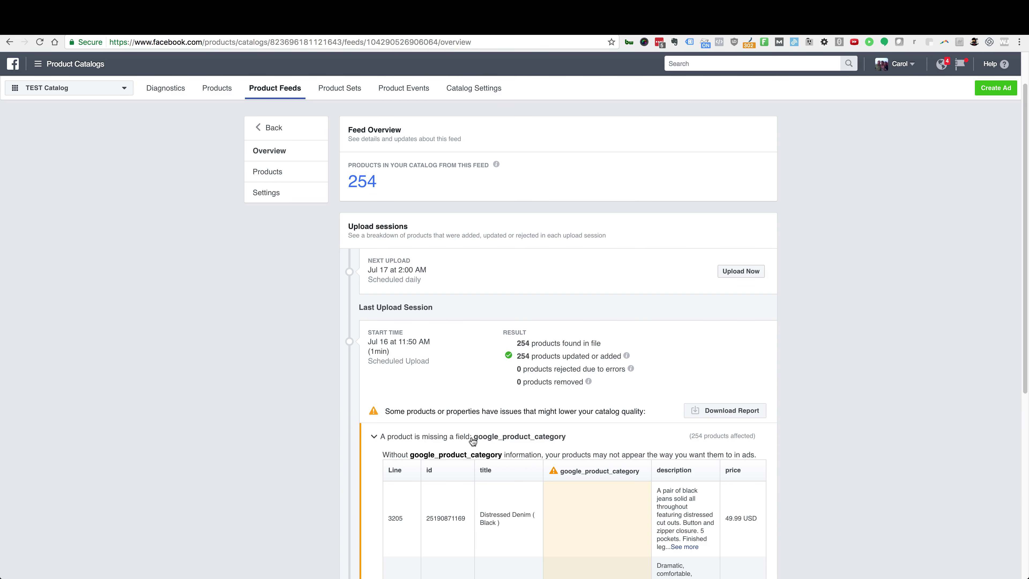
{"action": "scroll", "coordinate": [526, 401], "scroll_direction": "up", "scroll_amount": 1}
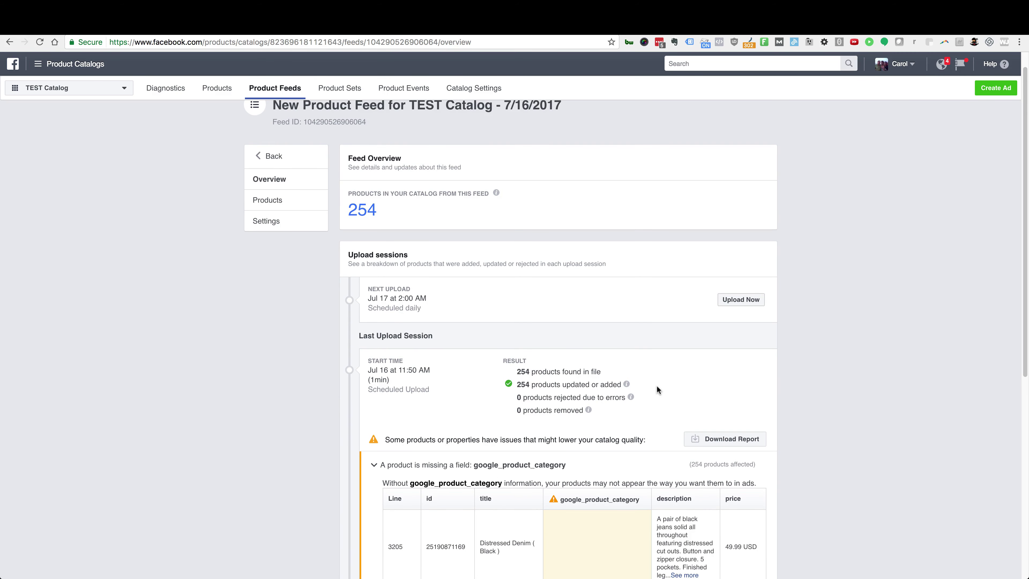
{"action": "scroll", "coordinate": [657, 385], "scroll_direction": "up", "scroll_amount": 1}
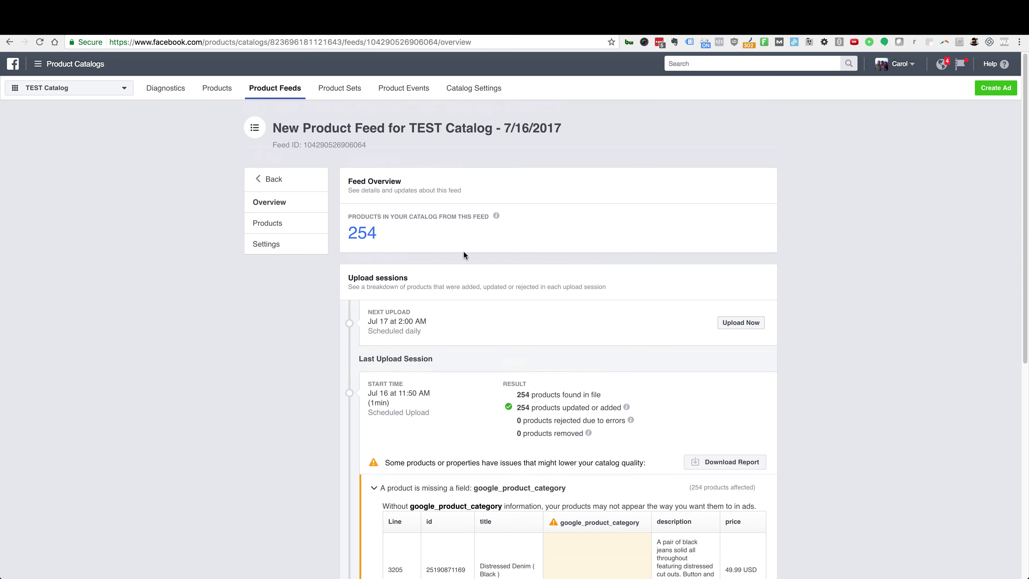
- Open the catalog's product sets, examine the filter fields offered for a new product set, and close the form without creating one
{"action": "left_click", "coordinate": [336, 90]}
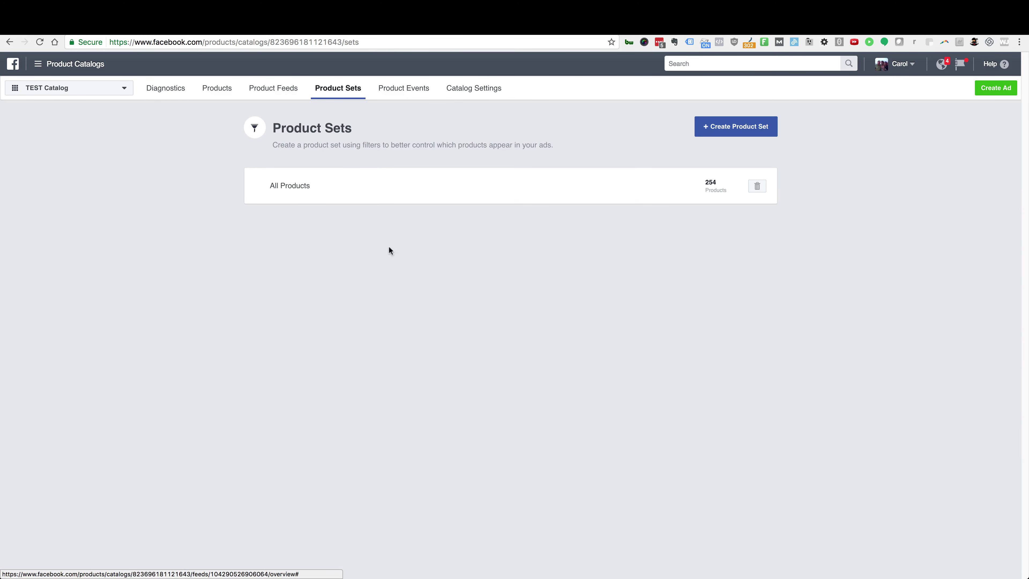
{"action": "left_click", "coordinate": [319, 185]}
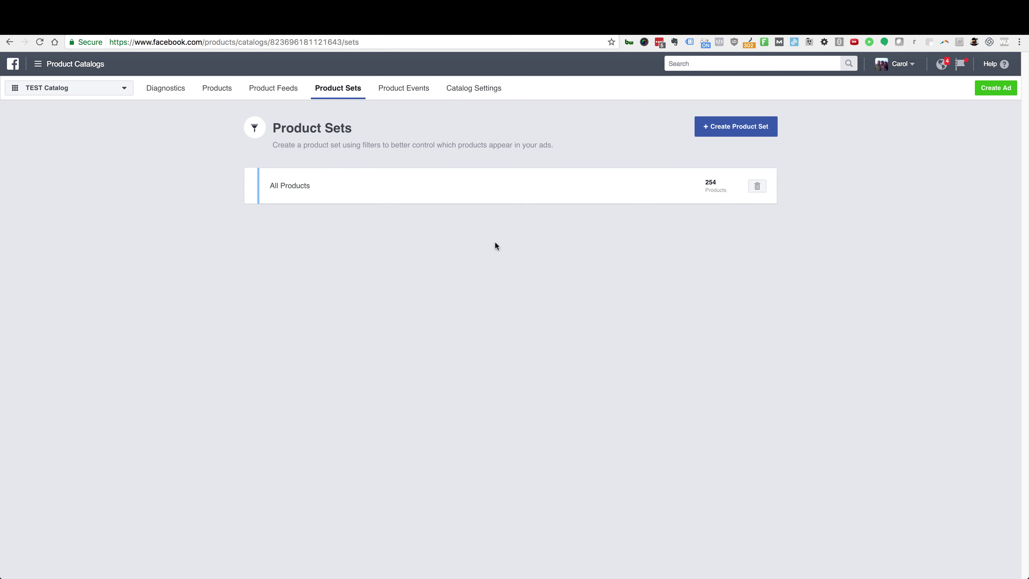
{"action": "left_click", "coordinate": [731, 134]}
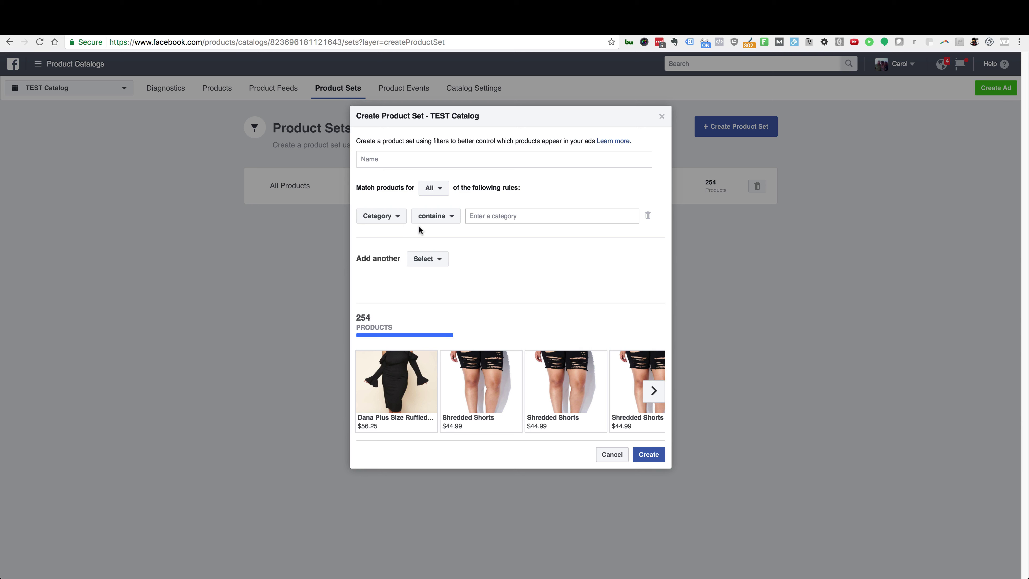
{"action": "left_click", "coordinate": [395, 220]}
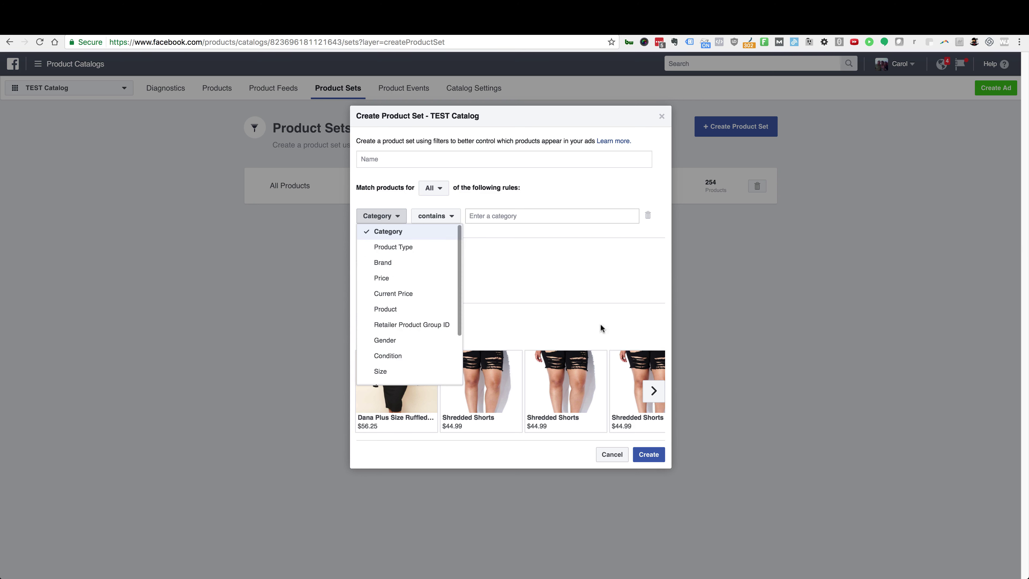
{"action": "left_click", "coordinate": [502, 250]}
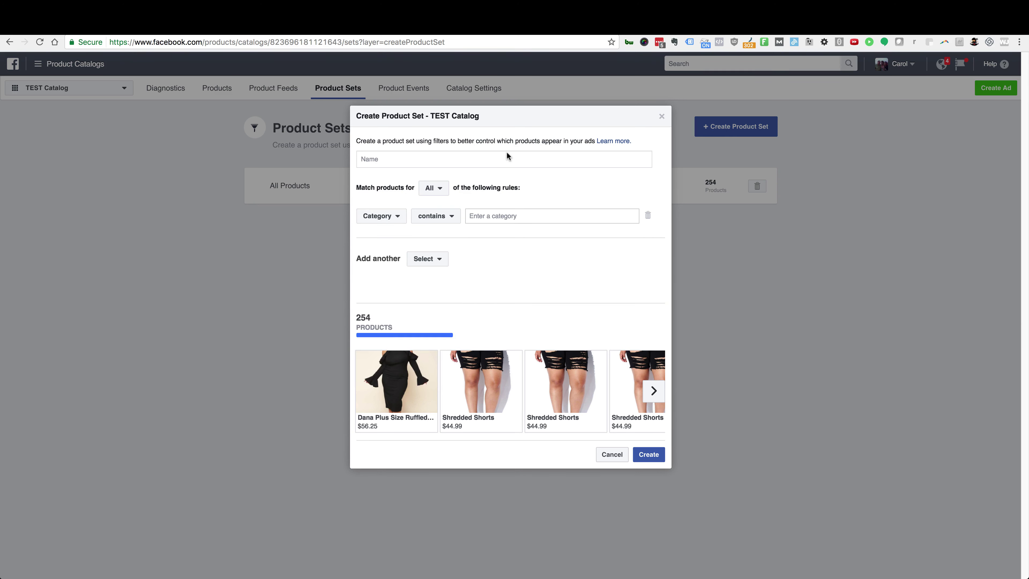
{"action": "left_click", "coordinate": [420, 164]}
{"action": "left_click", "coordinate": [614, 456]}
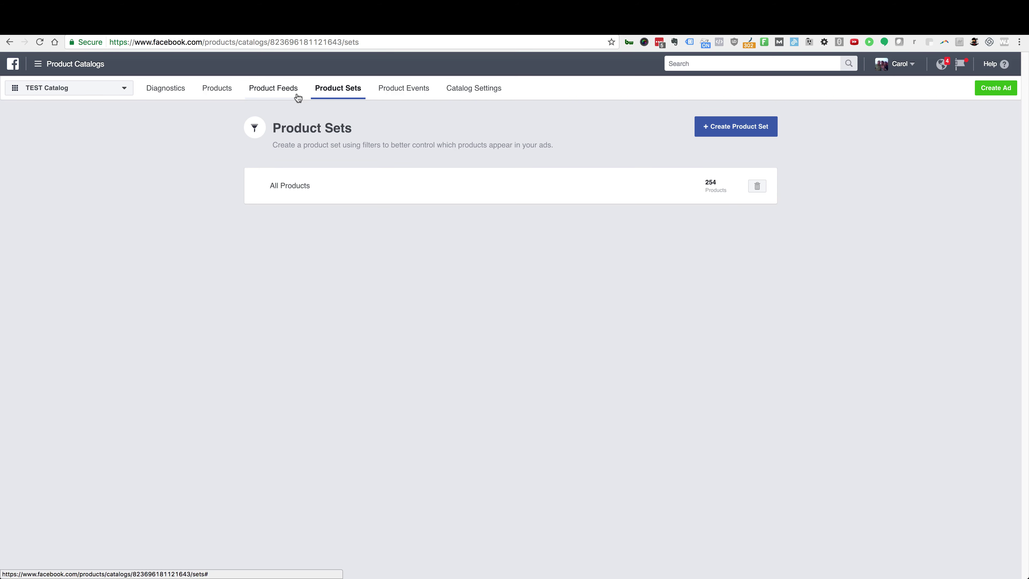
- Return to the catalog's product feeds and switch to Ads Manager
{"action": "left_click", "coordinate": [289, 93]}
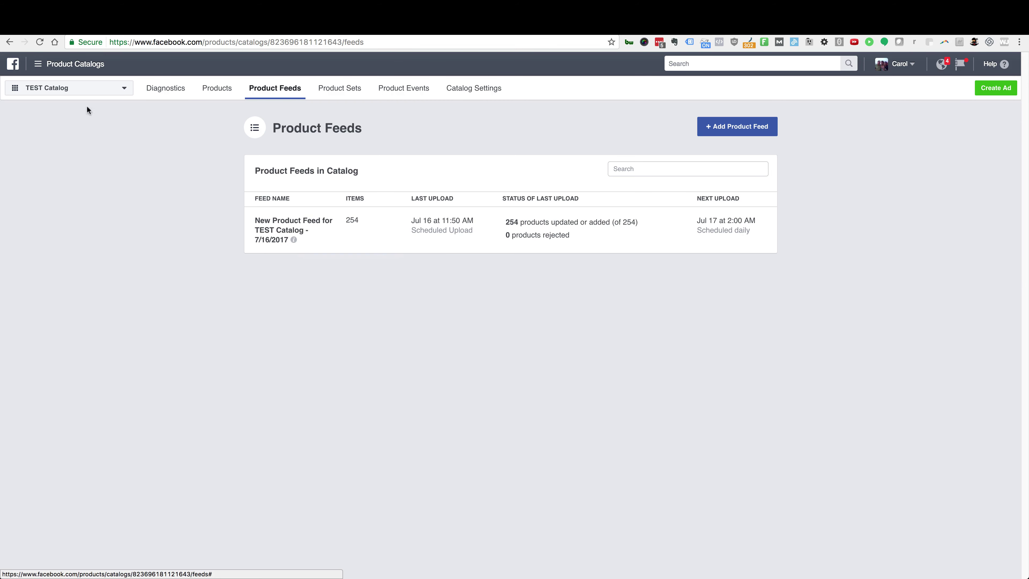
{"action": "left_click", "coordinate": [41, 69]}
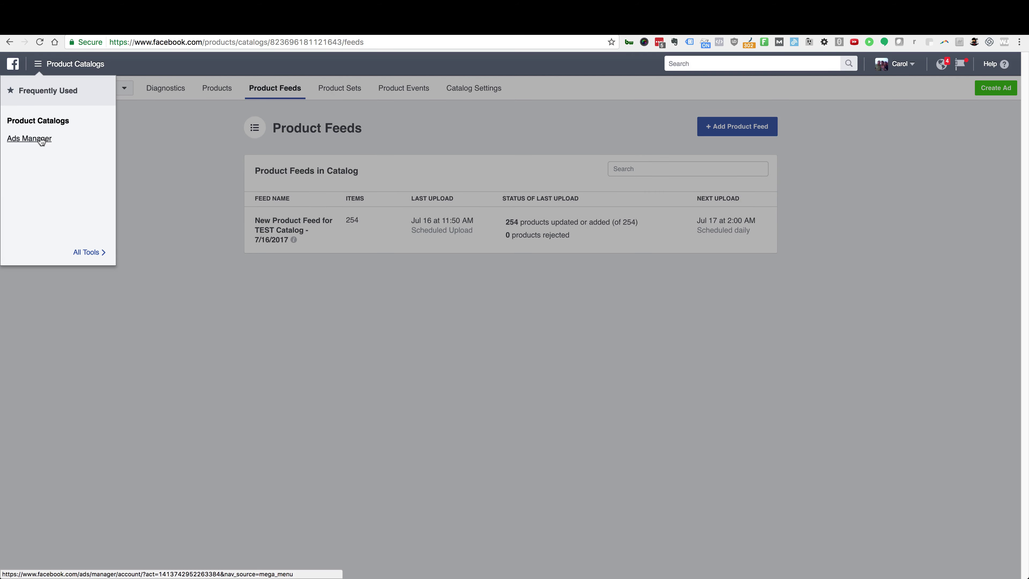
{"action": "left_click", "coordinate": [85, 252]}
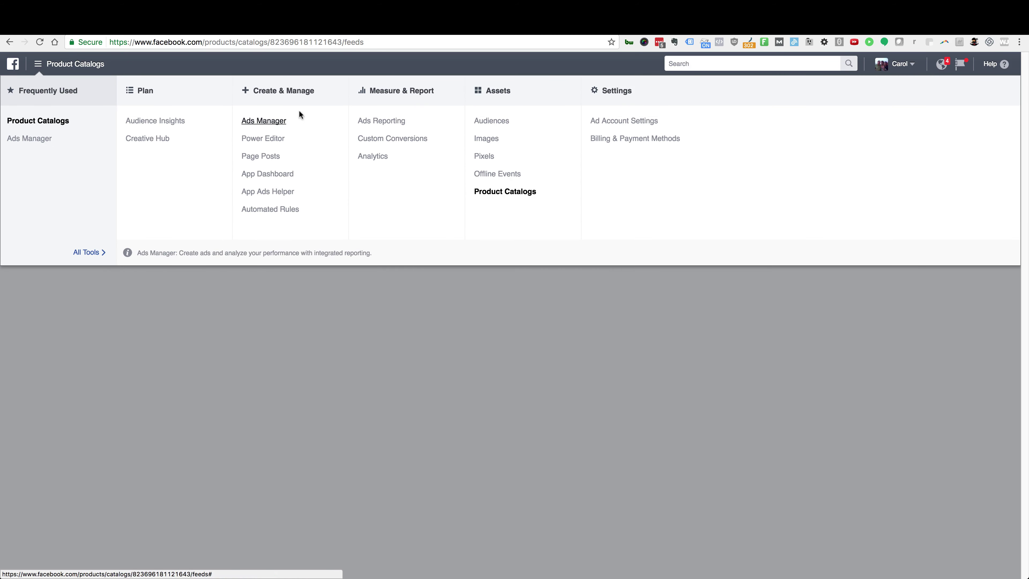
{"action": "left_click", "coordinate": [276, 121]}
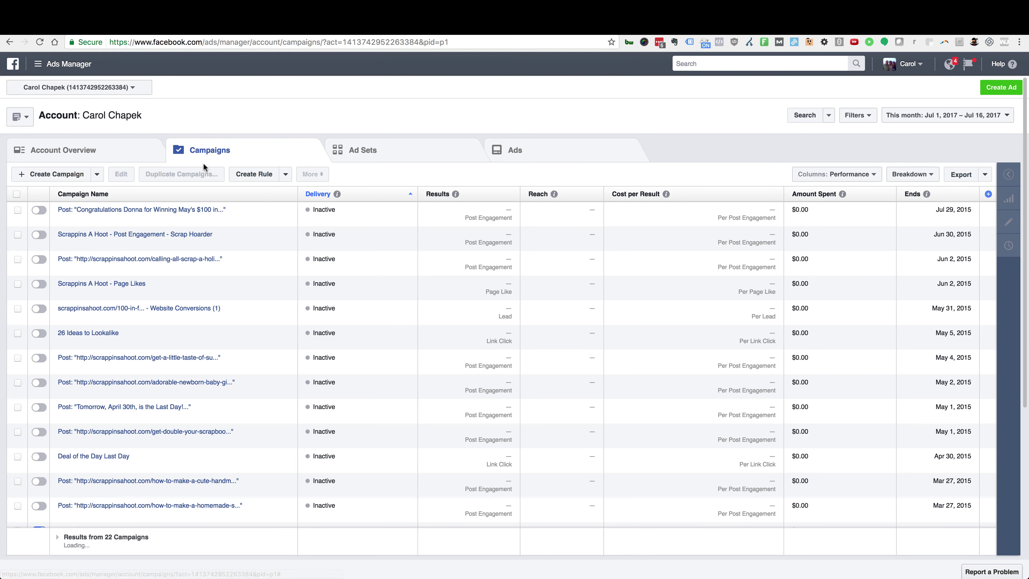
- Start creating an ad with the Product catalog sales objective, keeping TEST Catalog as the product catalog
{"action": "left_click", "coordinate": [1001, 90]}
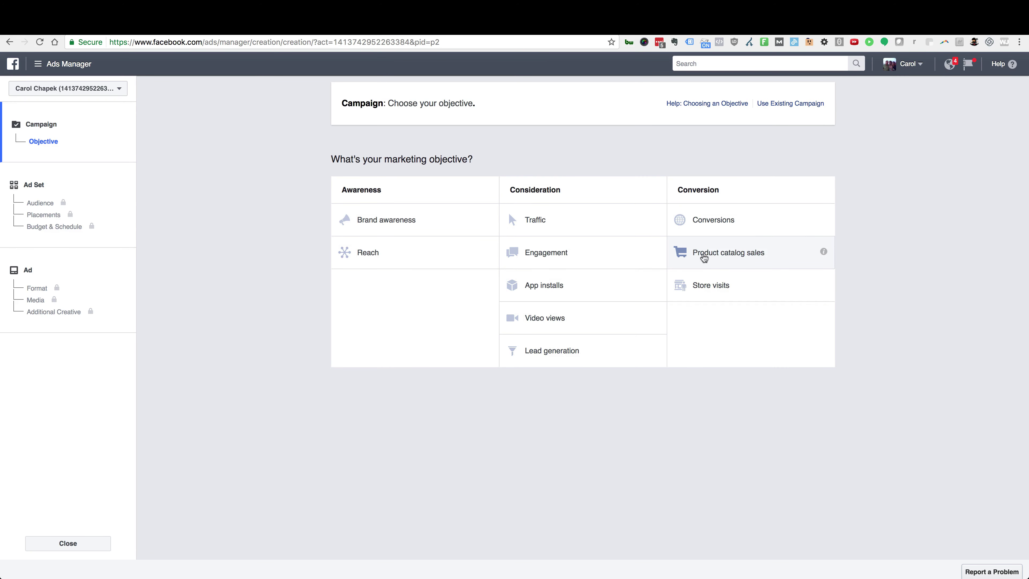
{"action": "left_click", "coordinate": [749, 256]}
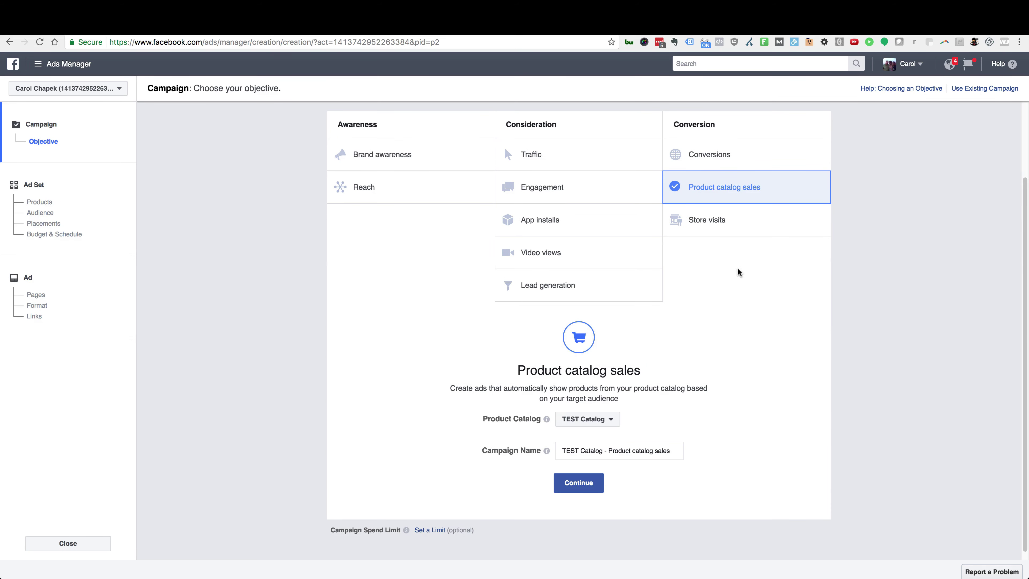
{"action": "left_click", "coordinate": [605, 420]}
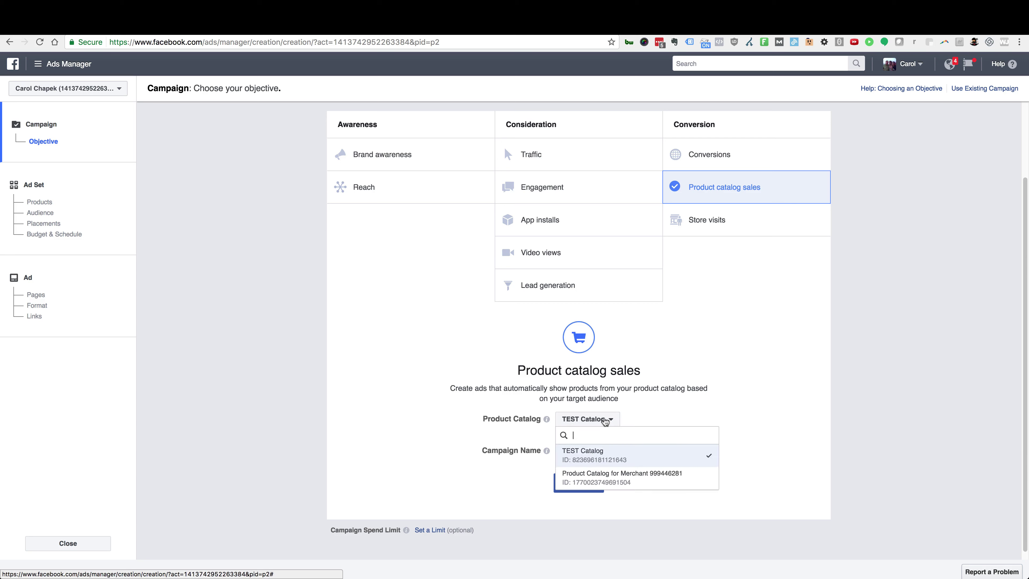
{"action": "left_click", "coordinate": [655, 414]}
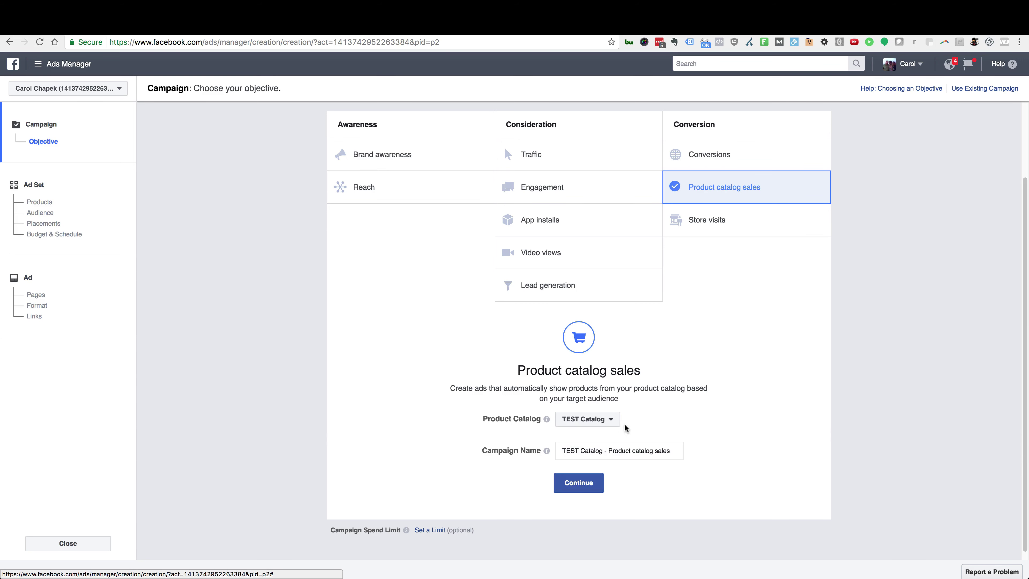
- Name the campaign "Dynamic Product Ads - All Products" and continue to the ad set
{"action": "triple_click", "coordinate": [593, 451]}
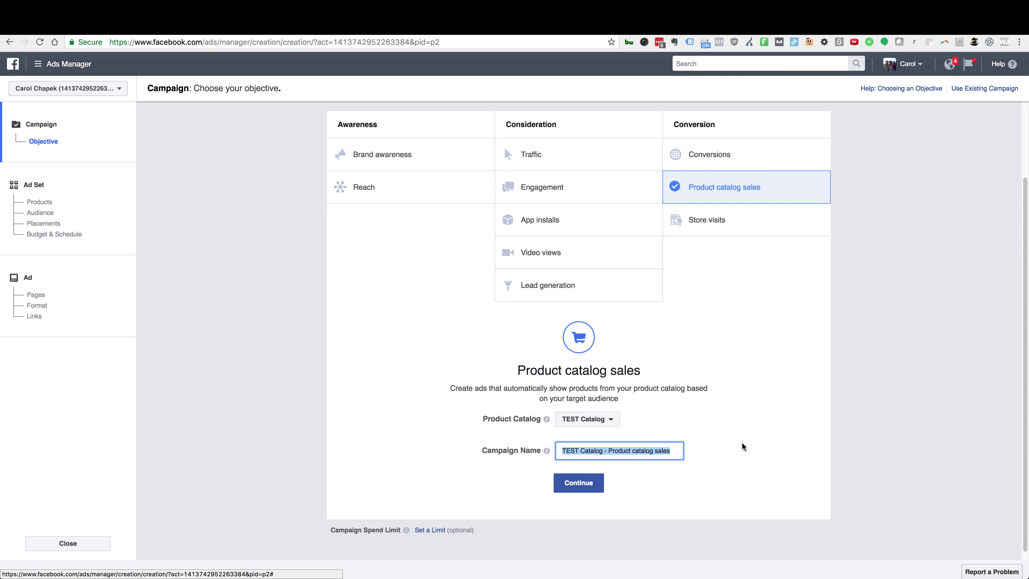
{"action": "type", "text": "Dynamic Product Ads"}
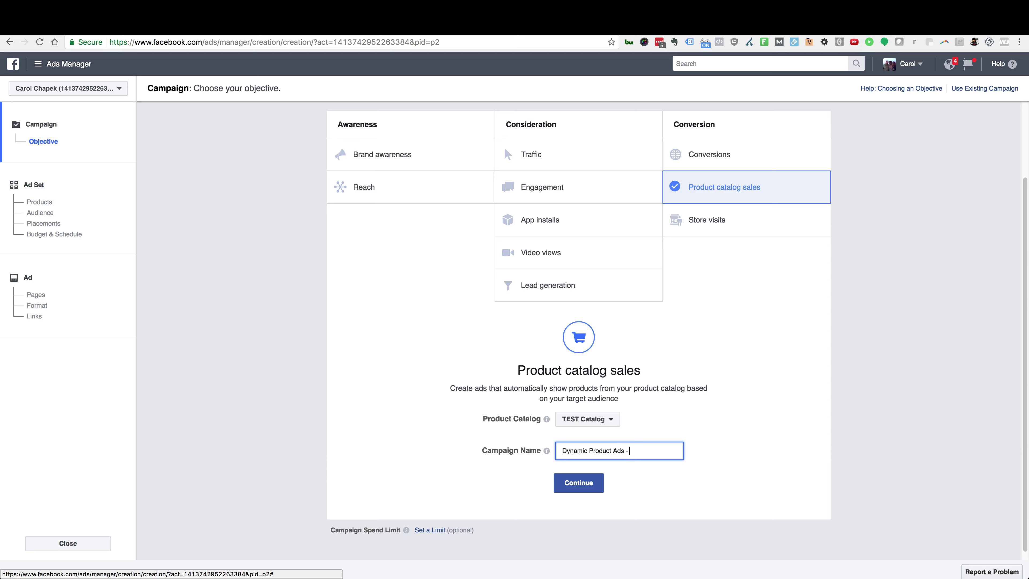
{"action": "type", "text": " - All Products"}
{"action": "left_click", "coordinate": [582, 491]}
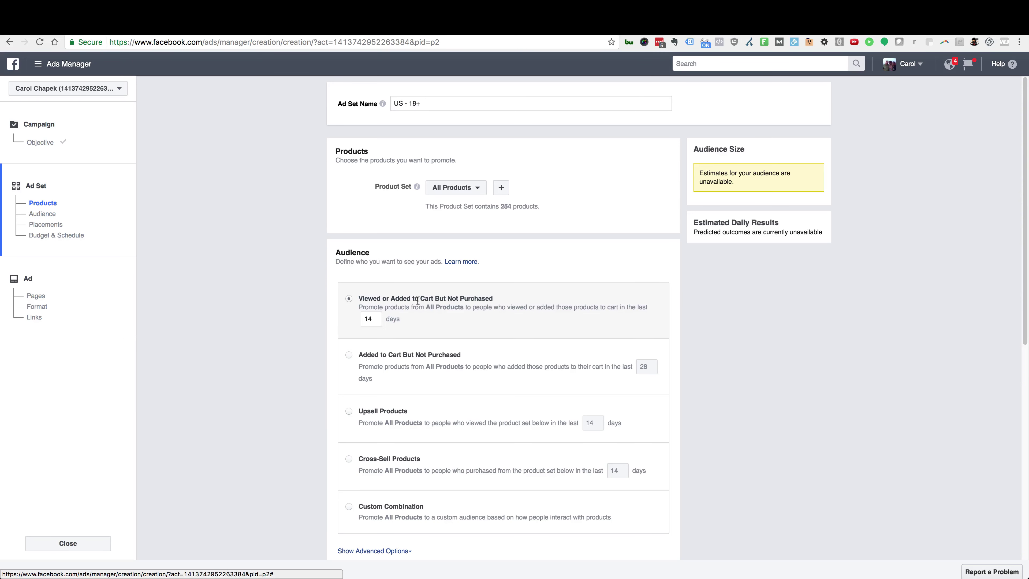
- Set the ad set's daily budget to $5.00, keep the default audience and automatic placements, and continue to the ad
{"action": "scroll", "coordinate": [447, 299], "scroll_direction": "down", "scroll_amount": 1}
{"action": "scroll", "coordinate": [447, 299], "scroll_direction": "down", "scroll_amount": 5}
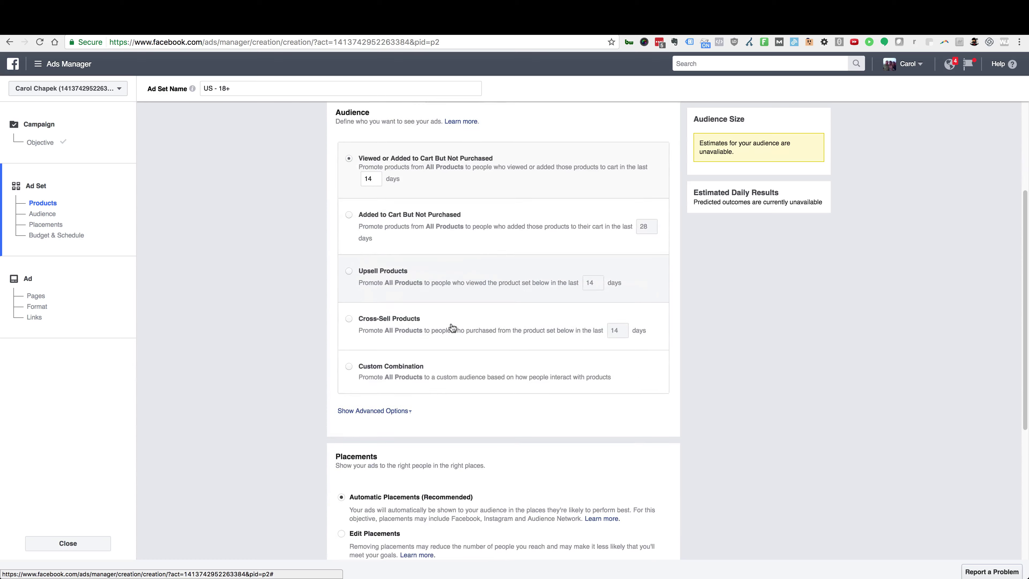
{"action": "scroll", "coordinate": [425, 390], "scroll_direction": "down", "scroll_amount": 3}
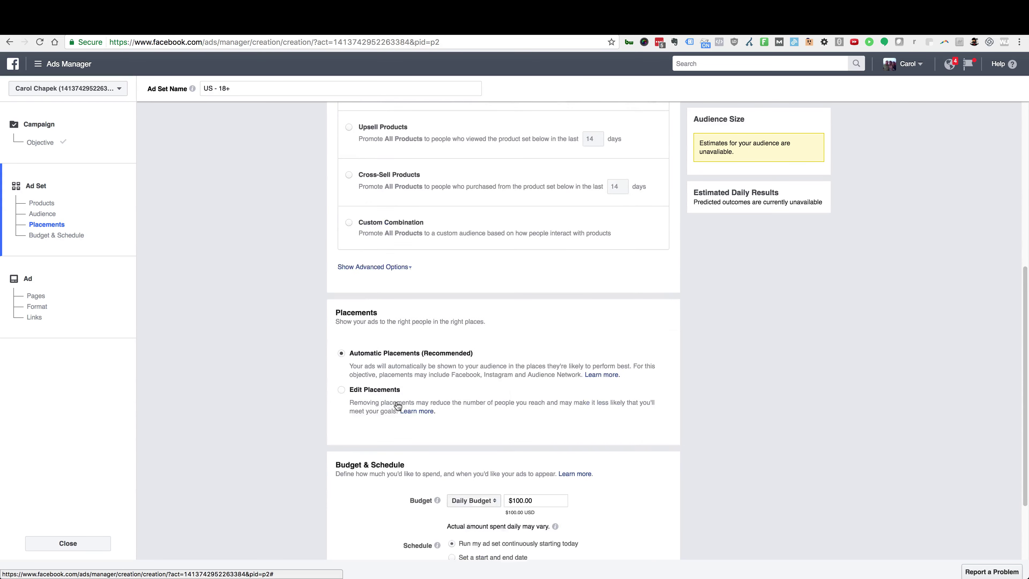
{"action": "scroll", "coordinate": [432, 473], "scroll_direction": "down", "scroll_amount": 2}
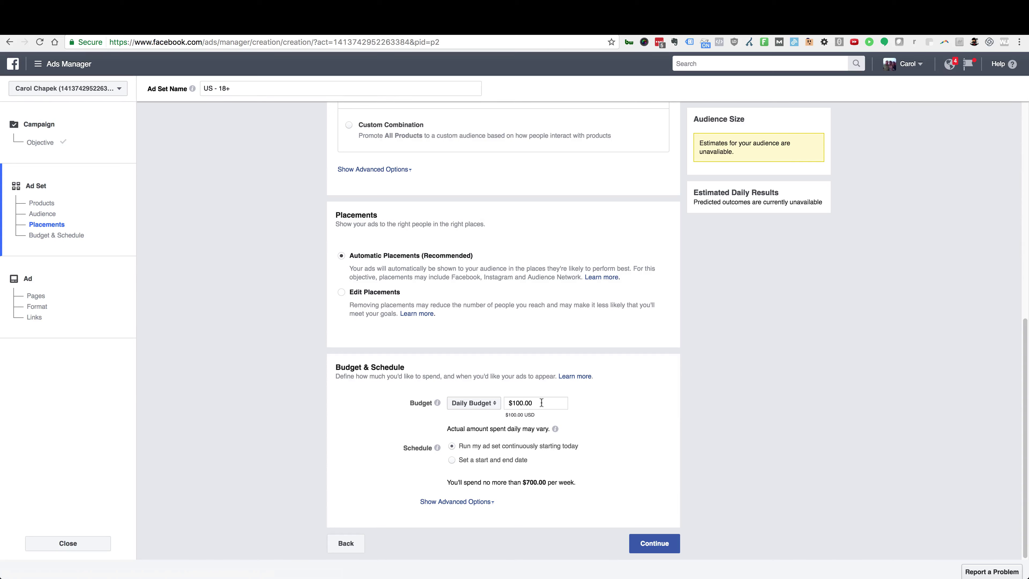
{"action": "left_click", "coordinate": [520, 404]}
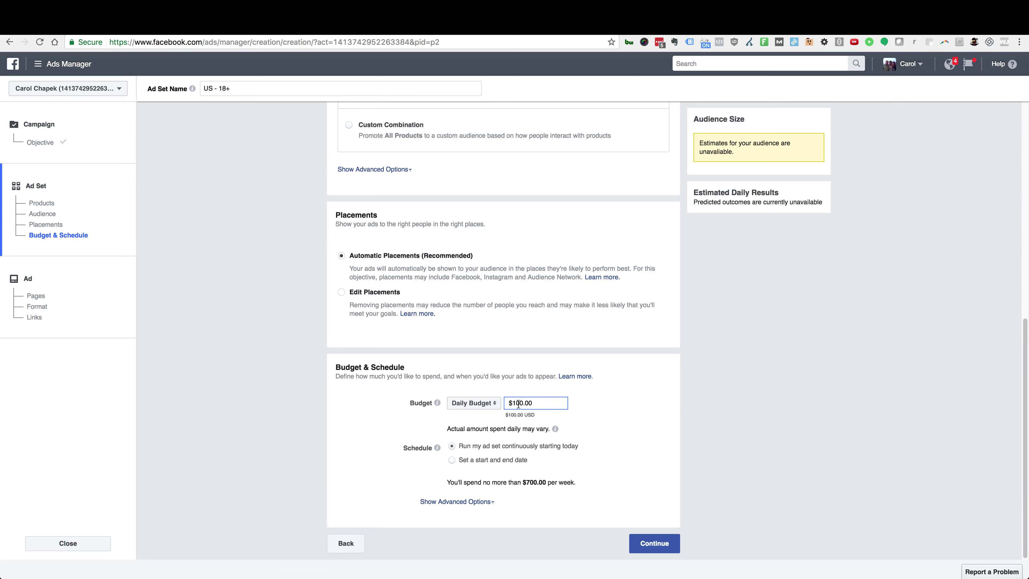
{"action": "left_click_drag", "start_coordinate": [523, 403], "coordinate": [517, 401]}
{"action": "type", "text": "5"}
{"action": "key", "text": "Tab"}
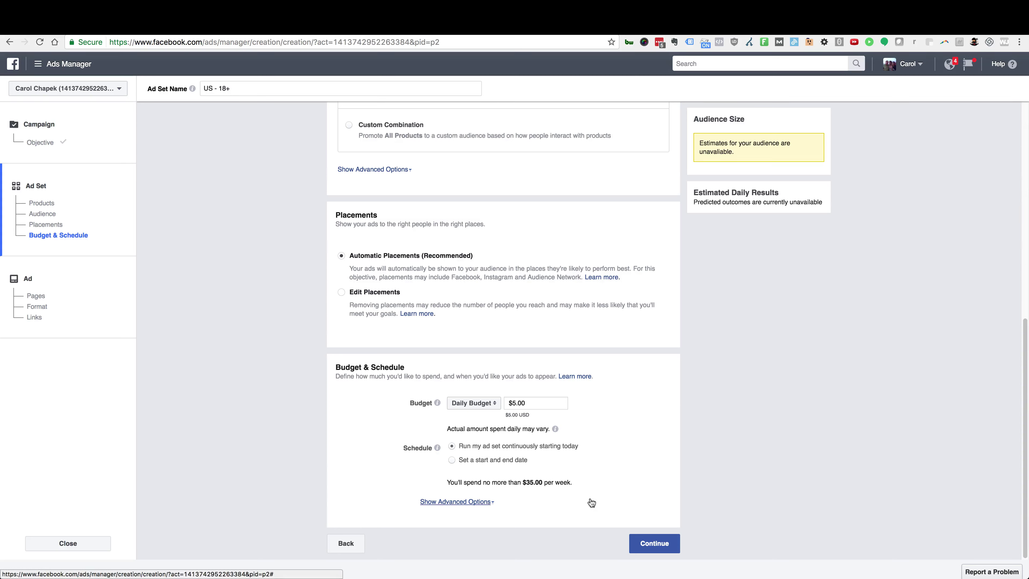
{"action": "left_click", "coordinate": [513, 402]}
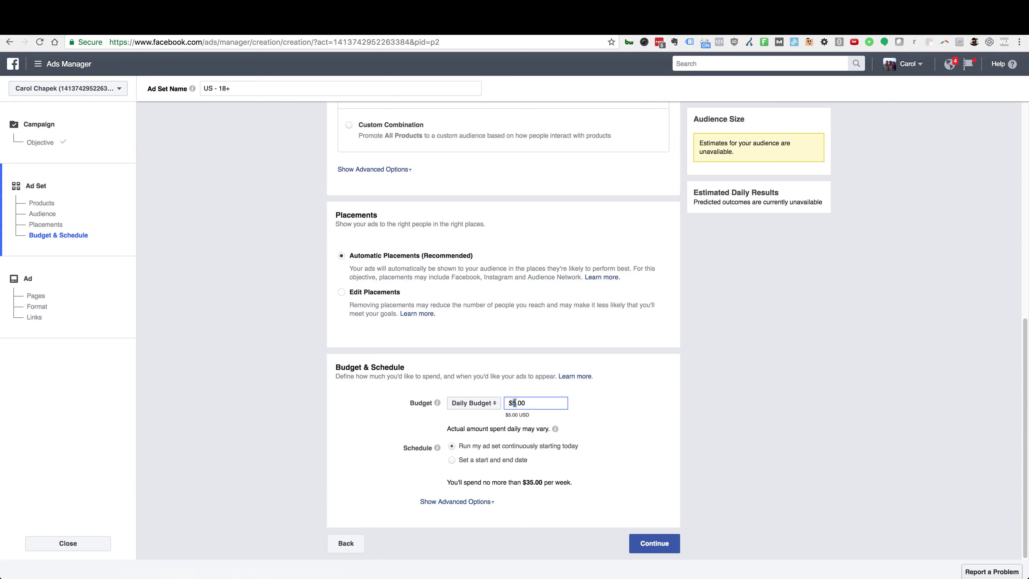
{"action": "left_click", "coordinate": [654, 545]}
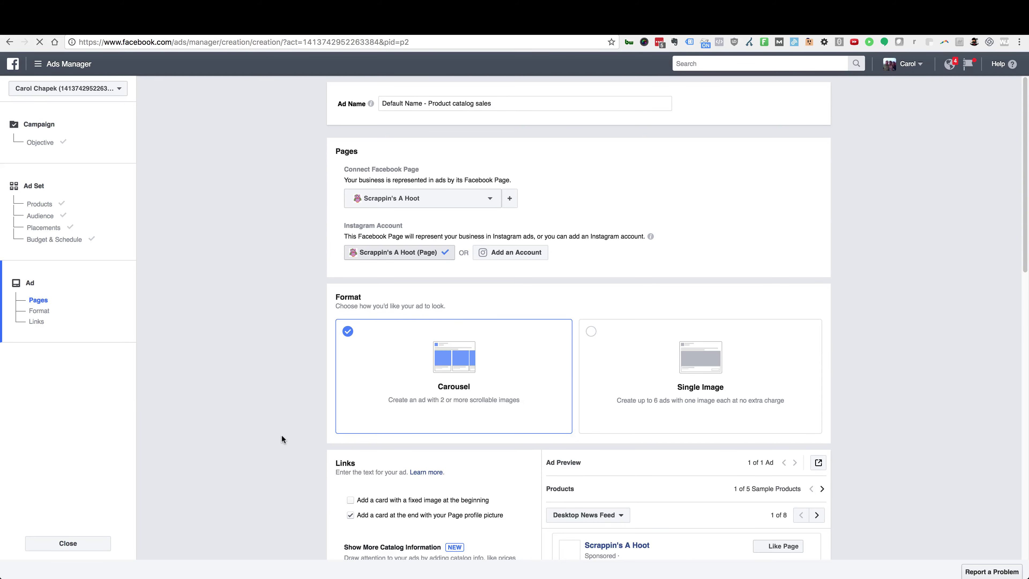
- Examine the ad format options and the product cards in the carousel ad preview
{"action": "scroll", "coordinate": [336, 395], "scroll_direction": "down", "scroll_amount": 5}
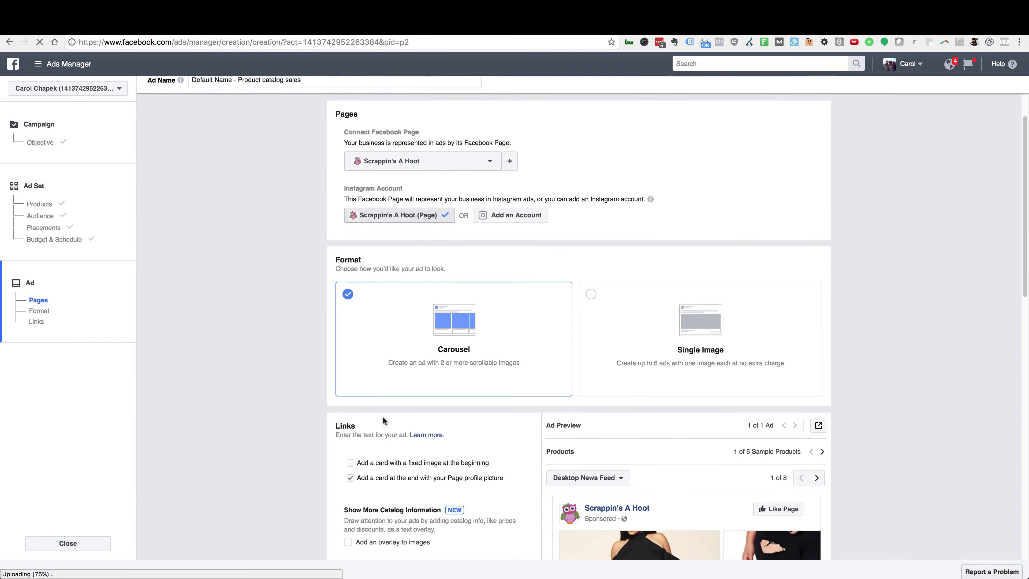
{"action": "scroll", "coordinate": [481, 336], "scroll_direction": "down", "scroll_amount": 10}
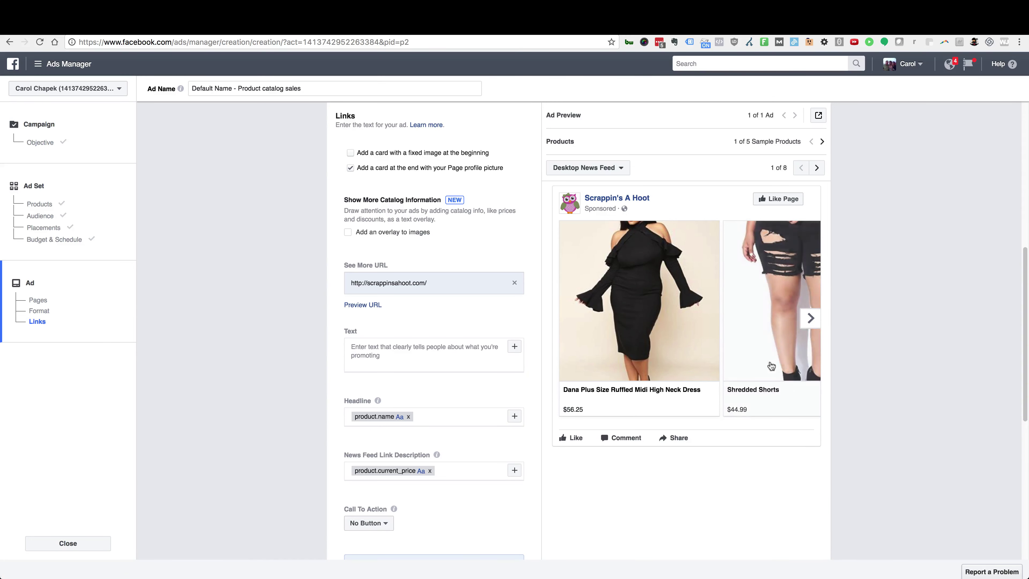
{"action": "left_click", "coordinate": [810, 319]}
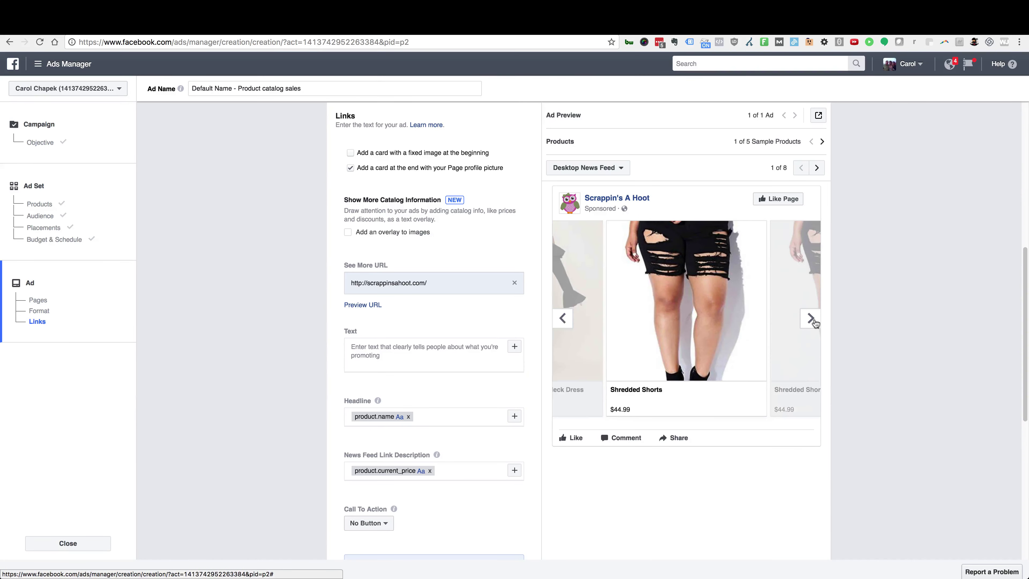
{"action": "left_click", "coordinate": [810, 319]}
{"action": "left_click", "coordinate": [811, 319]}
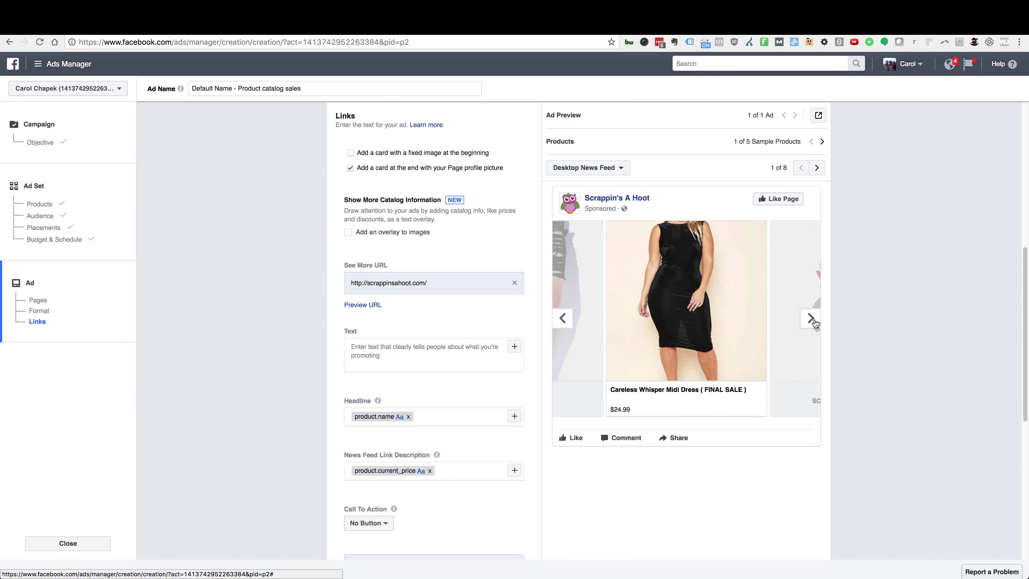
{"action": "left_click", "coordinate": [811, 318]}
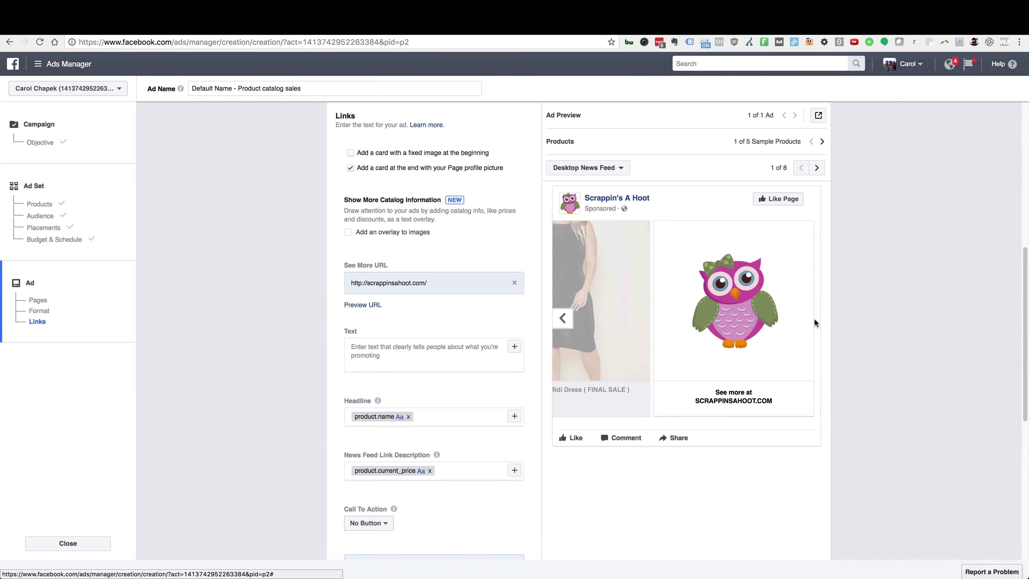
{"action": "left_click", "coordinate": [563, 319]}
{"action": "left_click", "coordinate": [564, 319]}
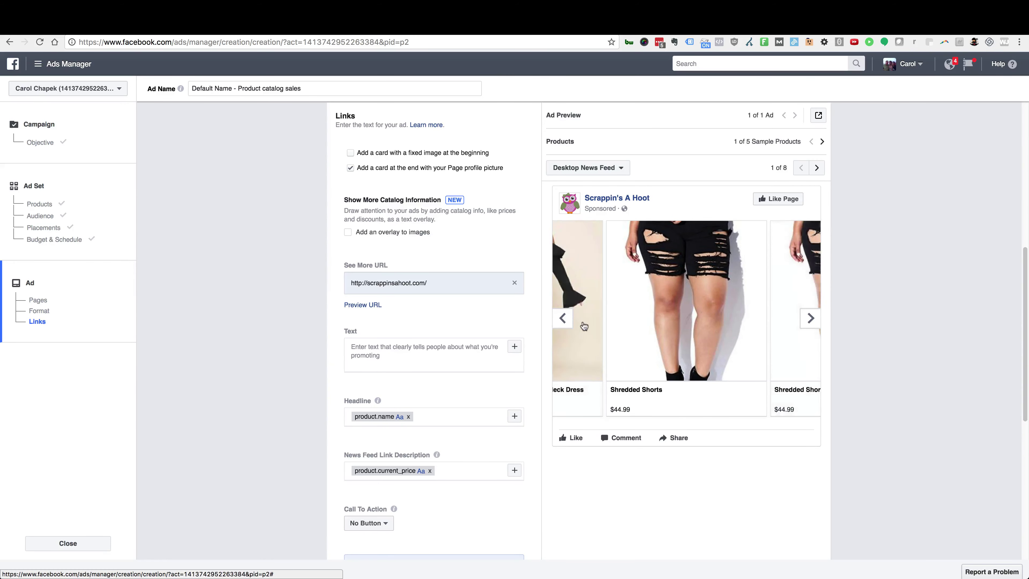
{"action": "left_click", "coordinate": [563, 319]}
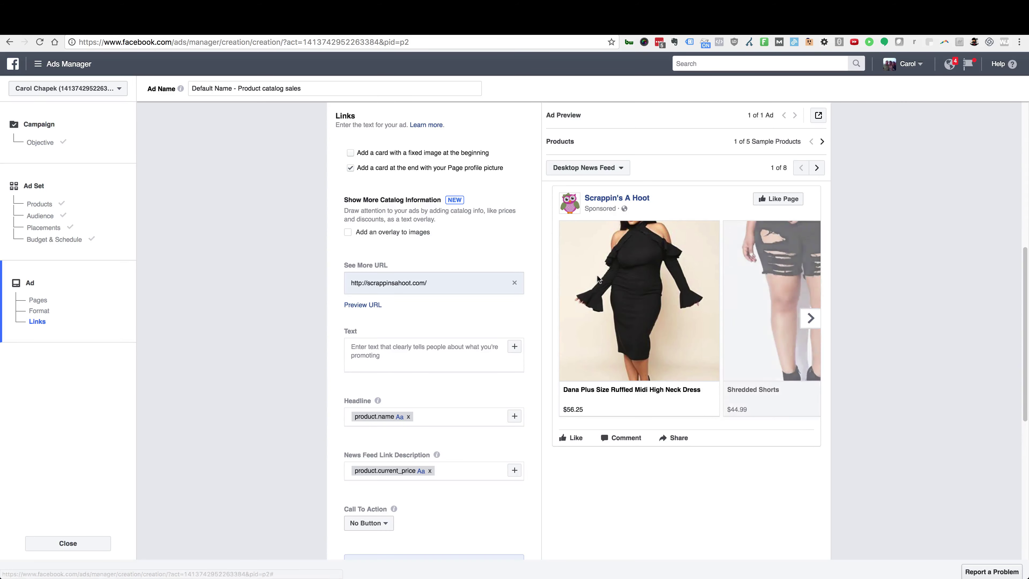
{"action": "scroll", "coordinate": [472, 356], "scroll_direction": "up", "scroll_amount": 10}
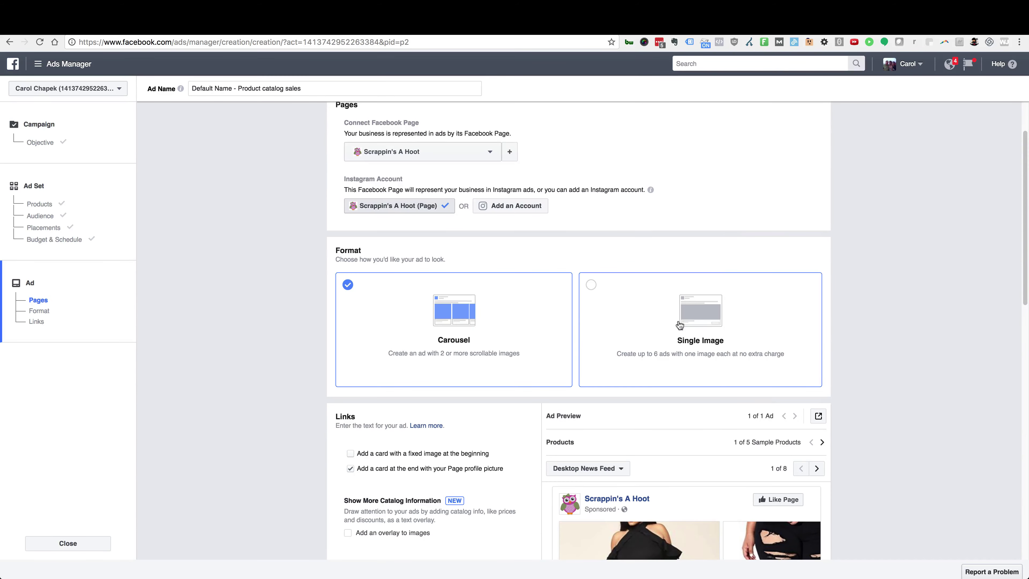
{"action": "scroll", "coordinate": [666, 356], "scroll_direction": "down", "scroll_amount": 3}
{"action": "scroll", "coordinate": [681, 435], "scroll_direction": "down", "scroll_amount": 2}
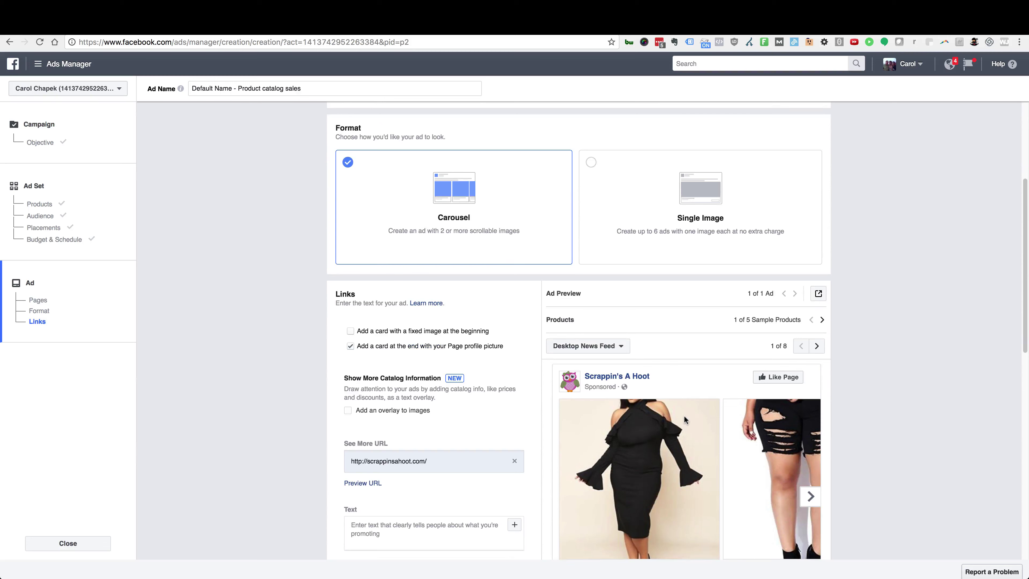
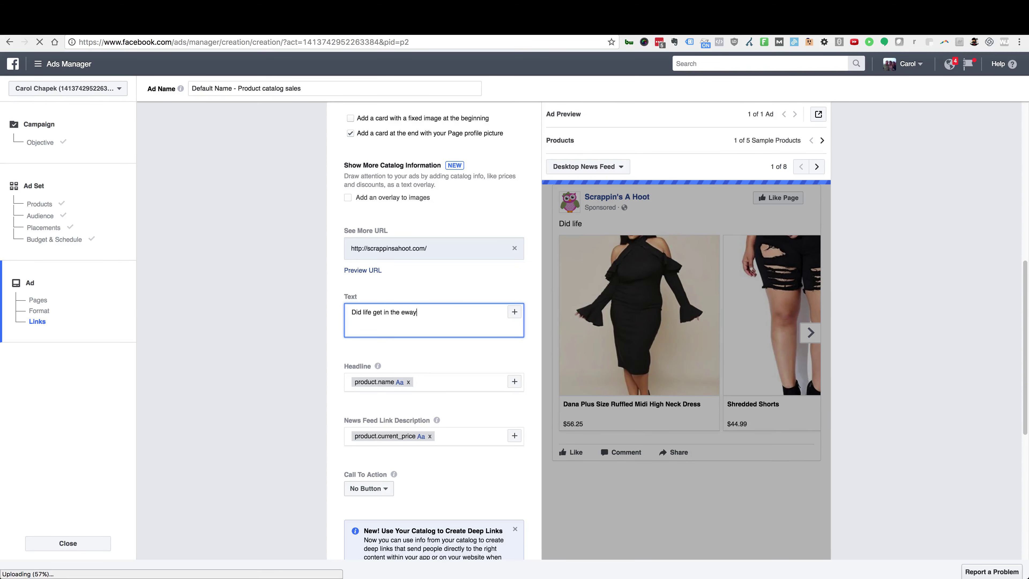
- Complete the ad's text as "Did life get in the way?"
{"action": "key", "text": "BackSpace"}
{"action": "key", "text": "BackSpace"}
{"action": "key", "text": "BackSpace"}
{"action": "key", "text": "BackSpace"}
{"action": "type", "text": "way"}
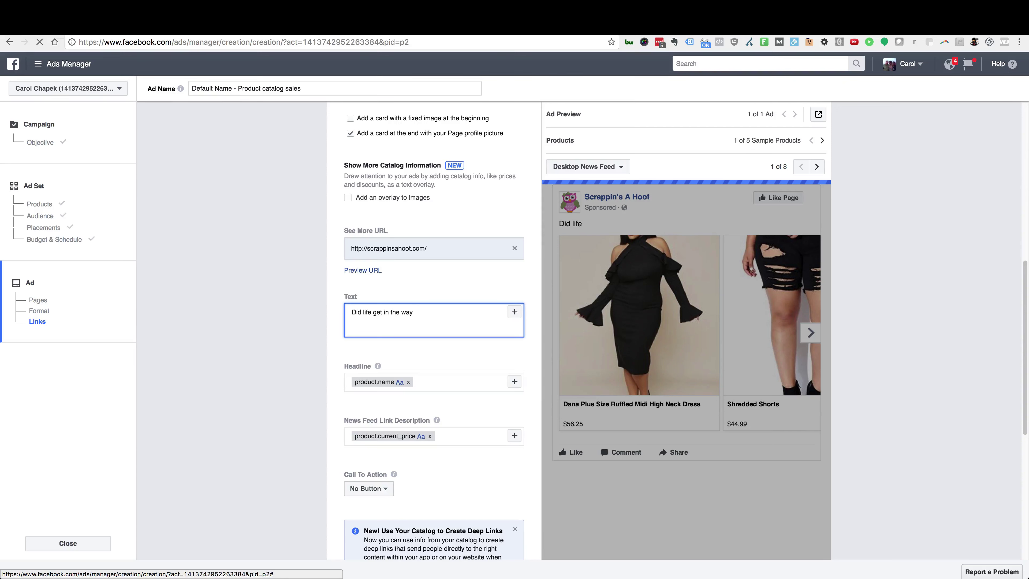
{"action": "type", "text": "?"}
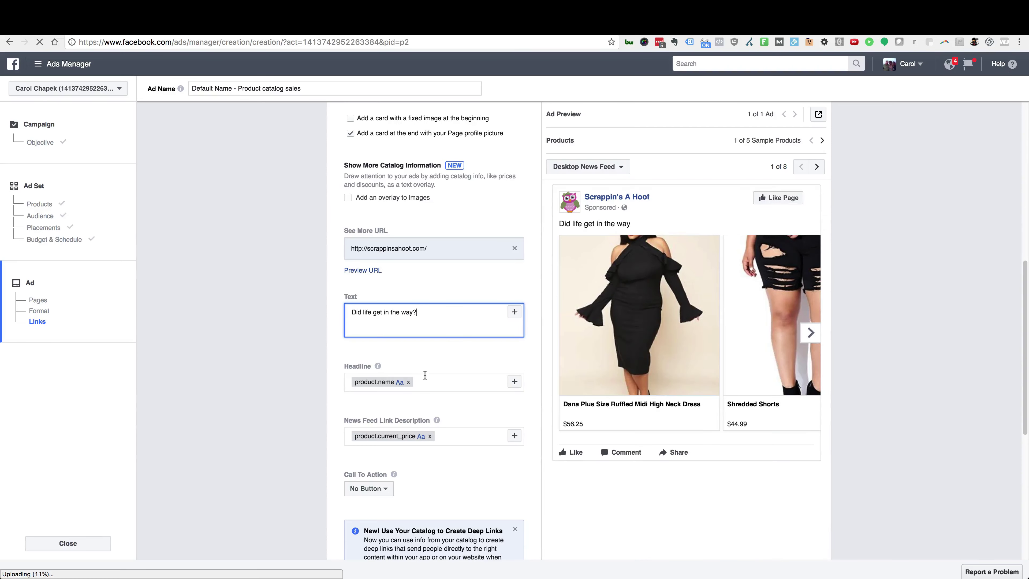
{"action": "left_click", "coordinate": [297, 363]}
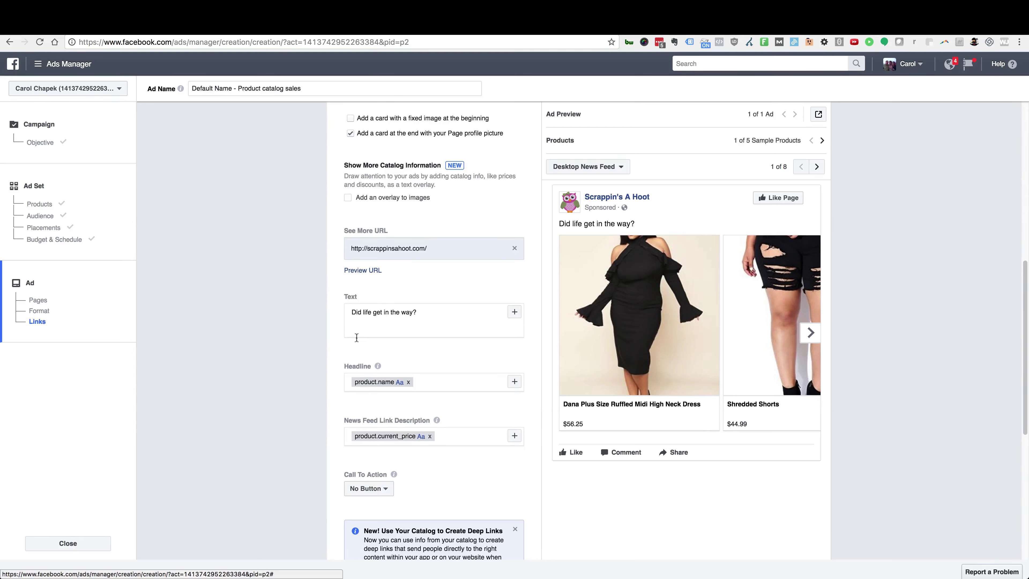
- Look through the catalog fields that can be inserted into the ad's headline
{"action": "scroll", "coordinate": [356, 336], "scroll_direction": "down", "scroll_amount": 1}
{"action": "scroll", "coordinate": [407, 405], "scroll_direction": "down", "scroll_amount": 3}
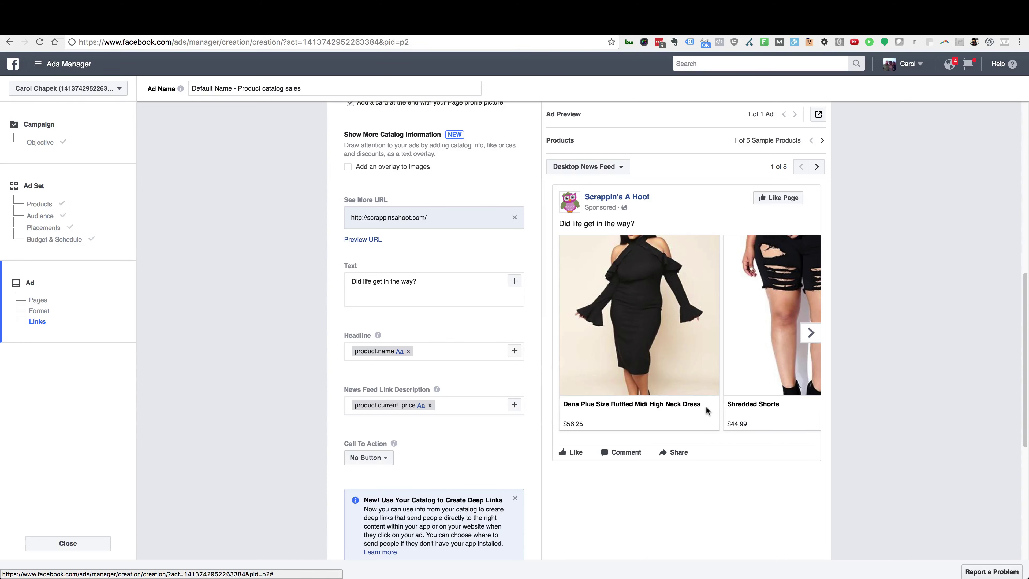
{"action": "left_click", "coordinate": [514, 350]}
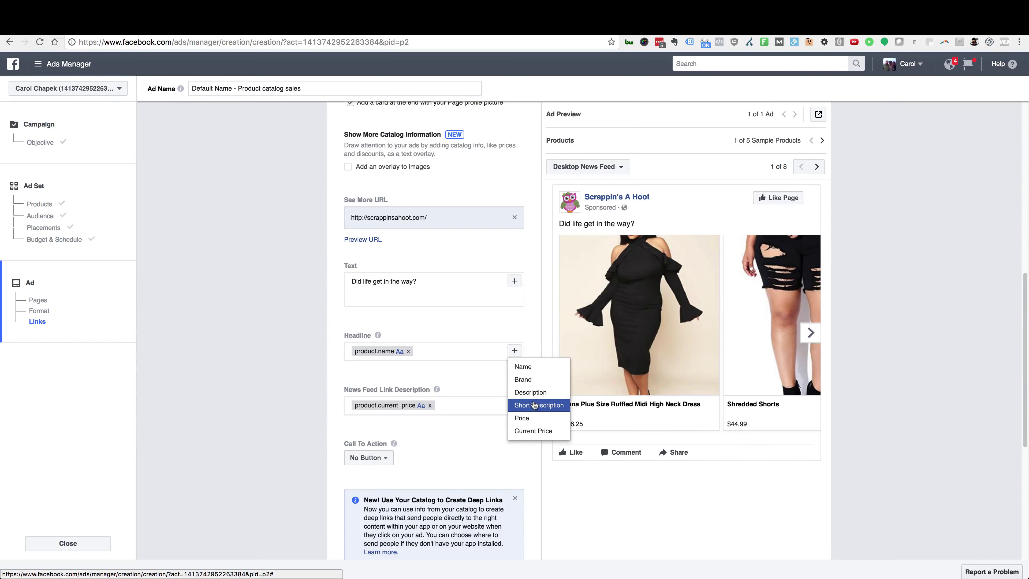
{"action": "left_click", "coordinate": [429, 412]}
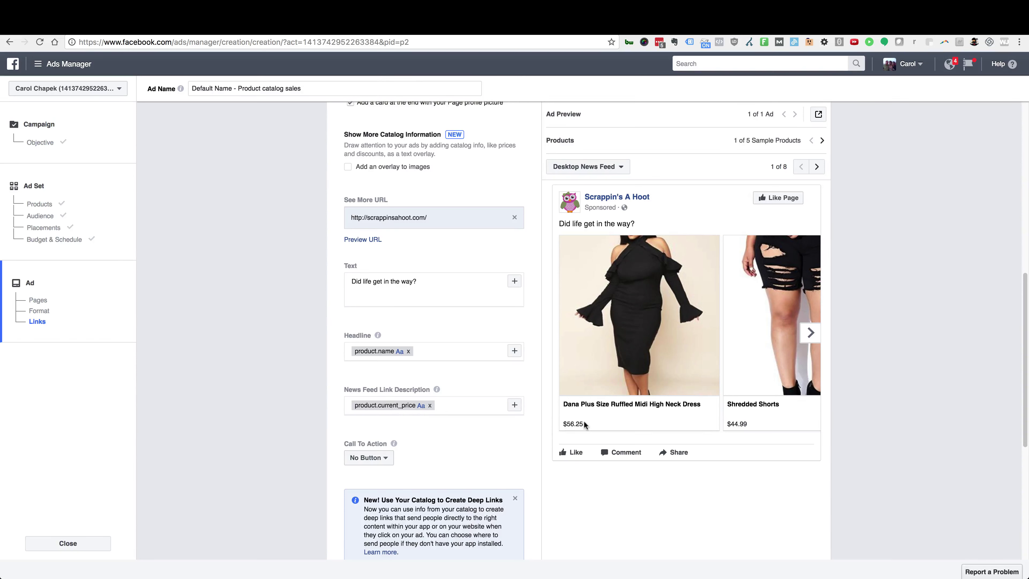
- Try out the prefix "ON SALE! -" before the current price in the News Feed link description and remove it
{"action": "left_click", "coordinate": [470, 408]}
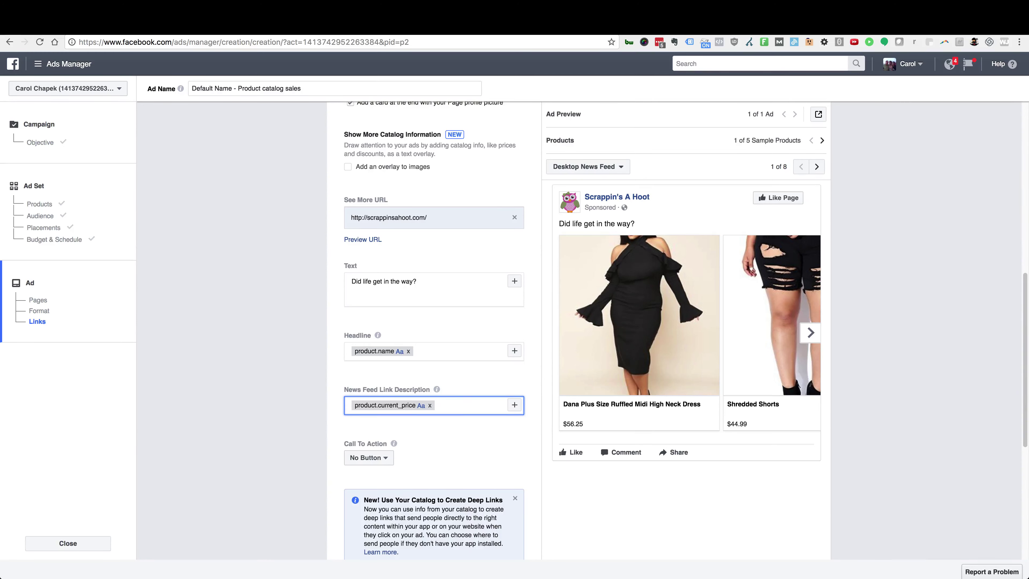
{"action": "type", "text": "ON SALE! -"}
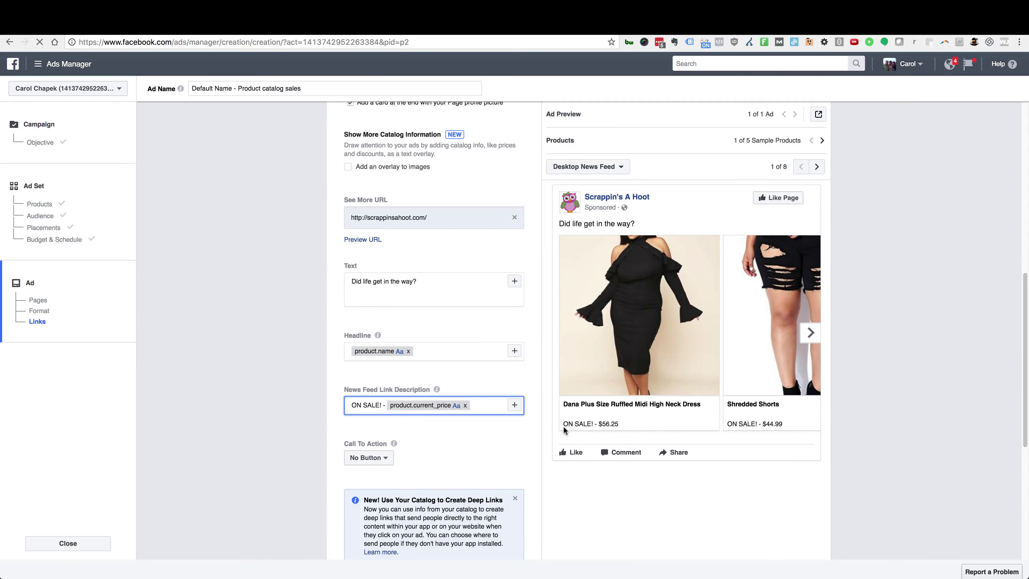
{"action": "triple_click", "coordinate": [368, 405]}
{"action": "key", "text": "BackSpace"}
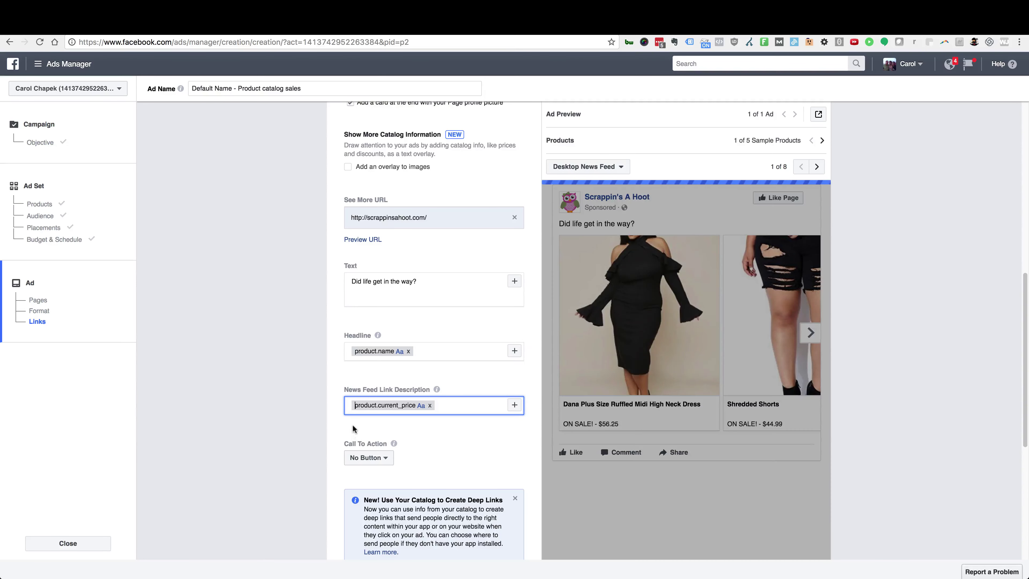
- Set the ad's call to action to Shop Now
{"action": "scroll", "coordinate": [313, 429], "scroll_direction": "down", "scroll_amount": 1}
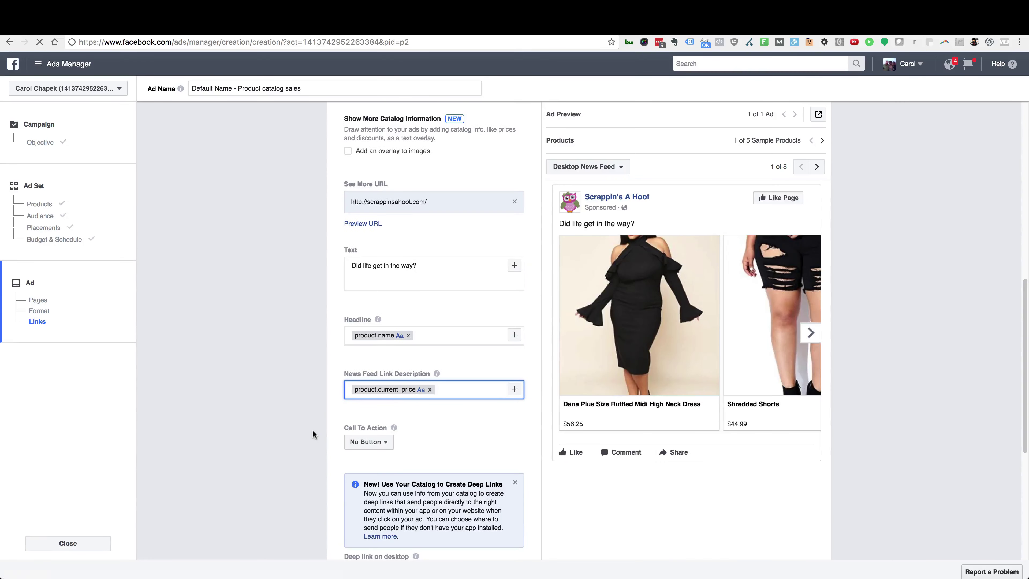
{"action": "scroll", "coordinate": [313, 429], "scroll_direction": "down", "scroll_amount": 1}
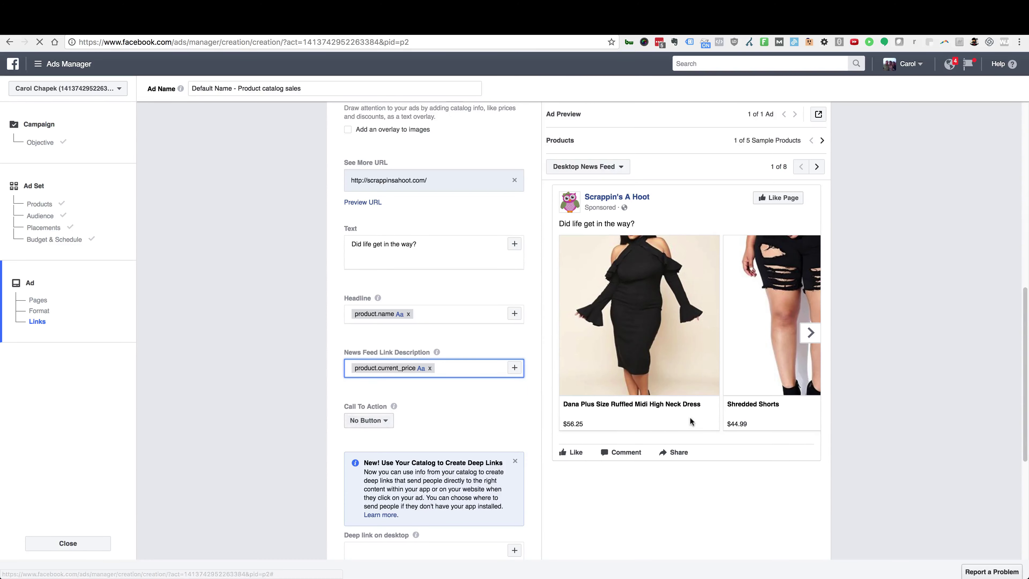
{"action": "left_click", "coordinate": [368, 421]}
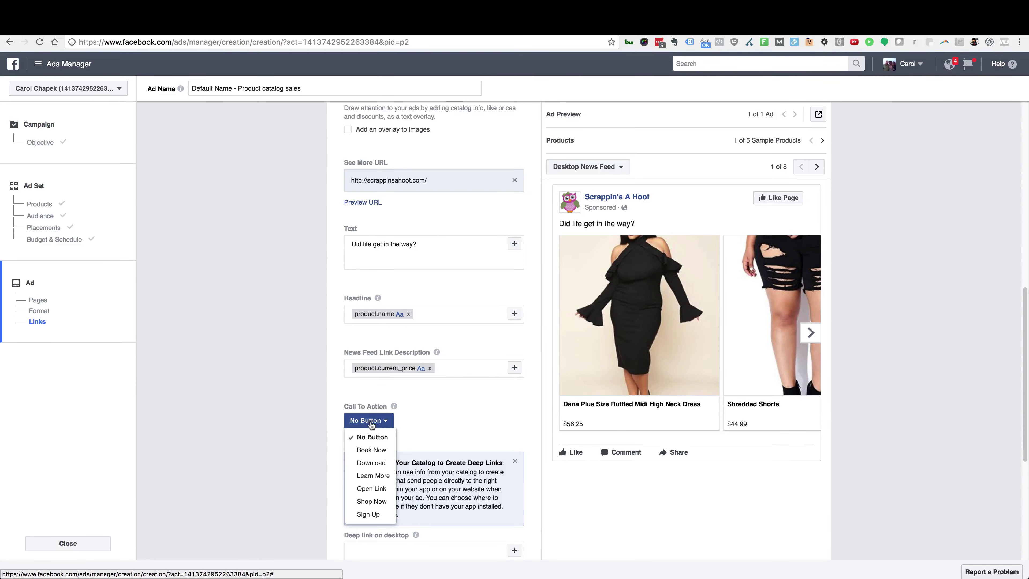
{"action": "left_click", "coordinate": [371, 501]}
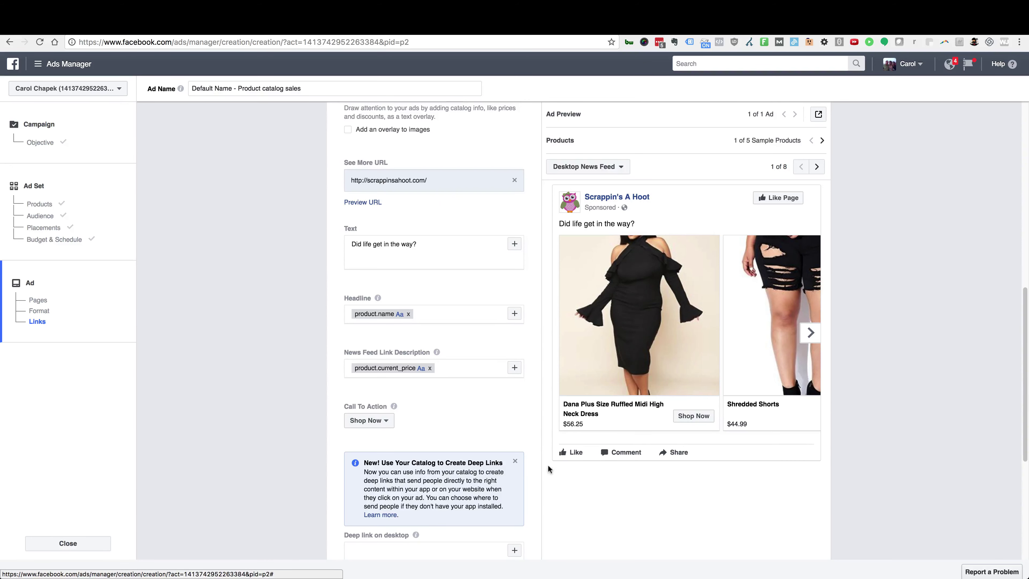
- Place the order for the ad and select the new ad in the campaign's ads list
{"action": "scroll", "coordinate": [548, 464], "scroll_direction": "down", "scroll_amount": 3}
{"action": "scroll", "coordinate": [592, 468], "scroll_direction": "down", "scroll_amount": 3}
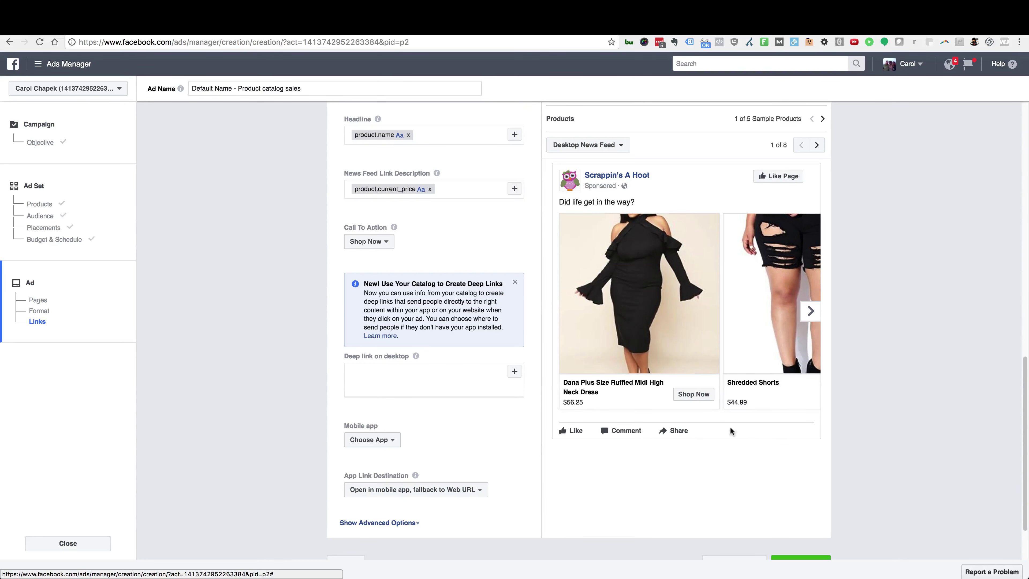
{"action": "scroll", "coordinate": [721, 399], "scroll_direction": "down", "scroll_amount": 2}
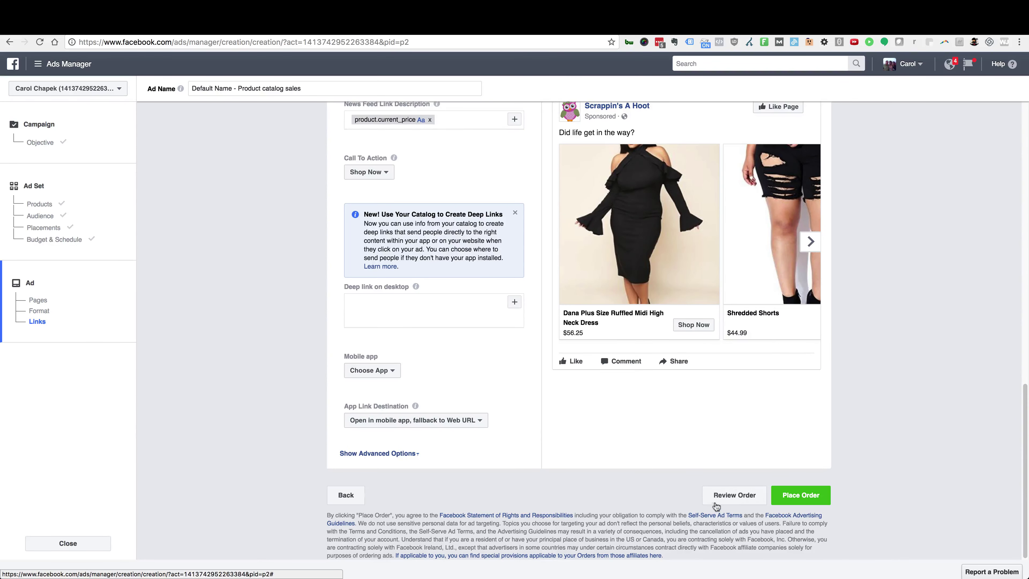
{"action": "left_click", "coordinate": [807, 496]}
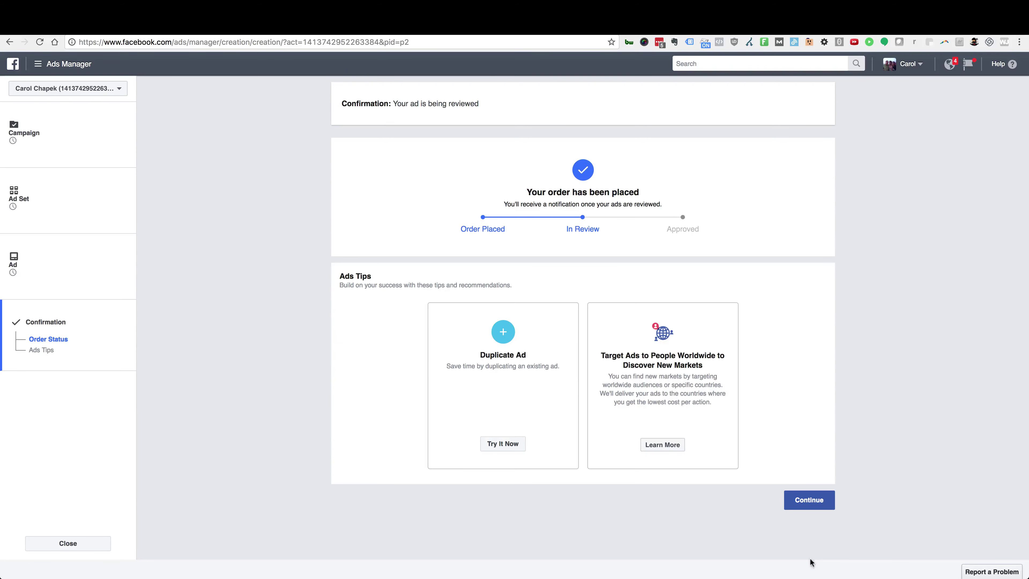
{"action": "left_click", "coordinate": [815, 501]}
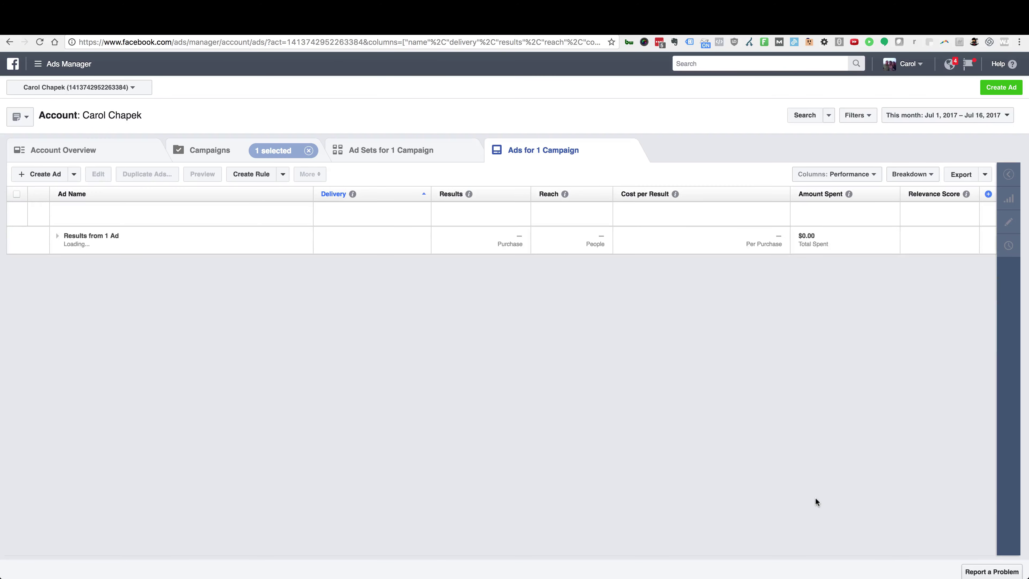
{"action": "left_click", "coordinate": [42, 219]}
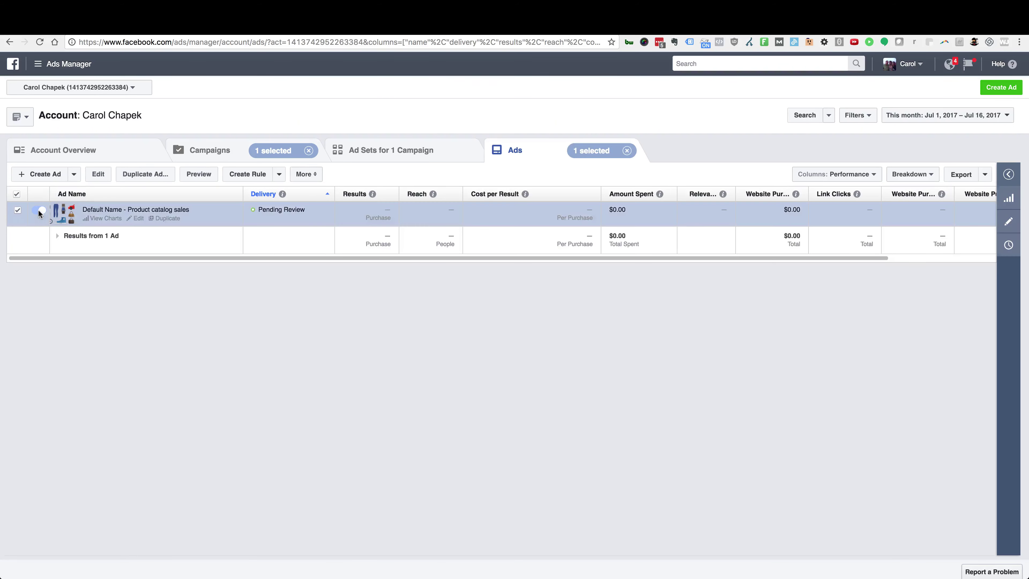